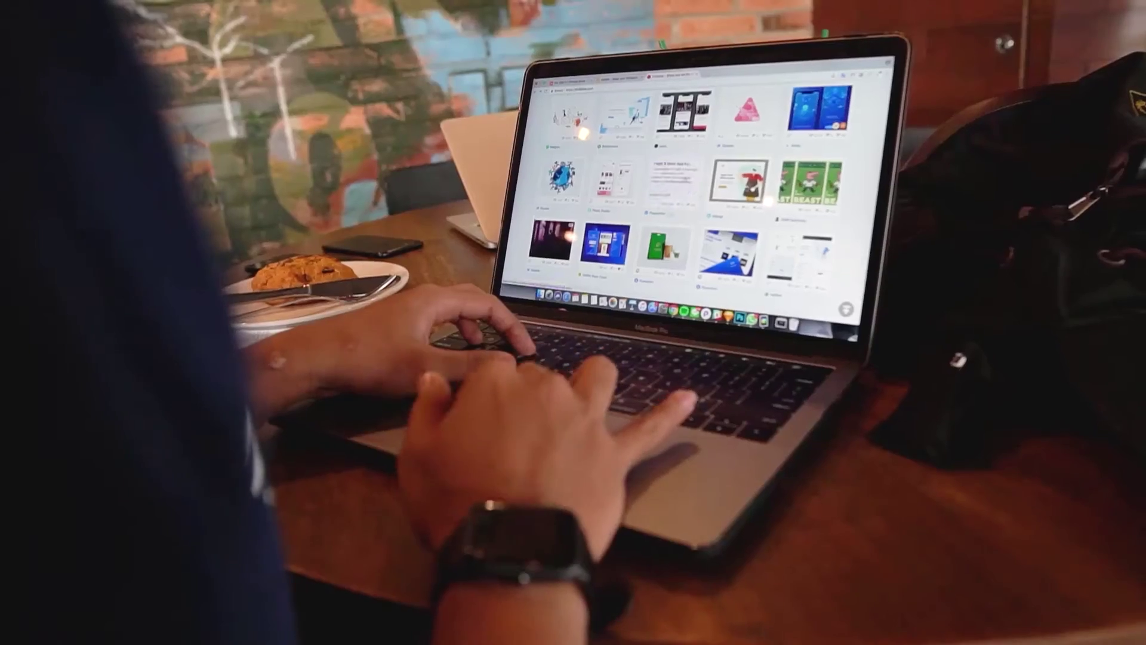
Scroll through the 三国演义 image results and open a cartoon thumbnail in the viewer
scroll(692, 191, "down", 3)
scroll(692, 191, "down", 3)
scroll(692, 191, "down", 3)
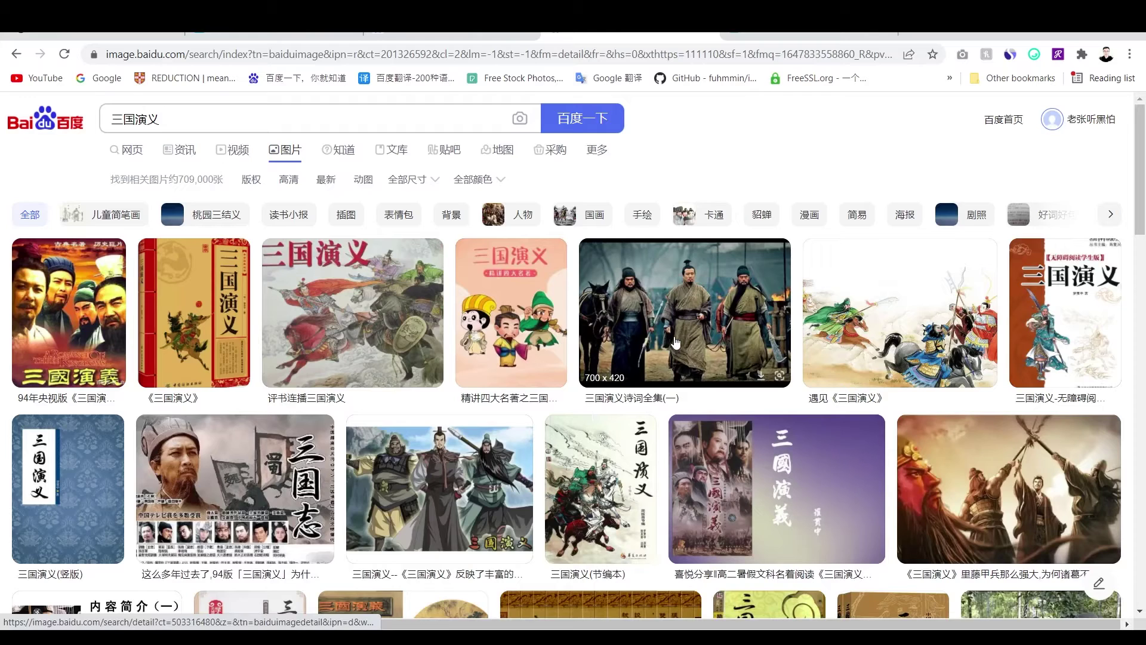
scroll(674, 341, "down", 2)
scroll(489, 508, "down", 2)
scroll(489, 508, "down", 3)
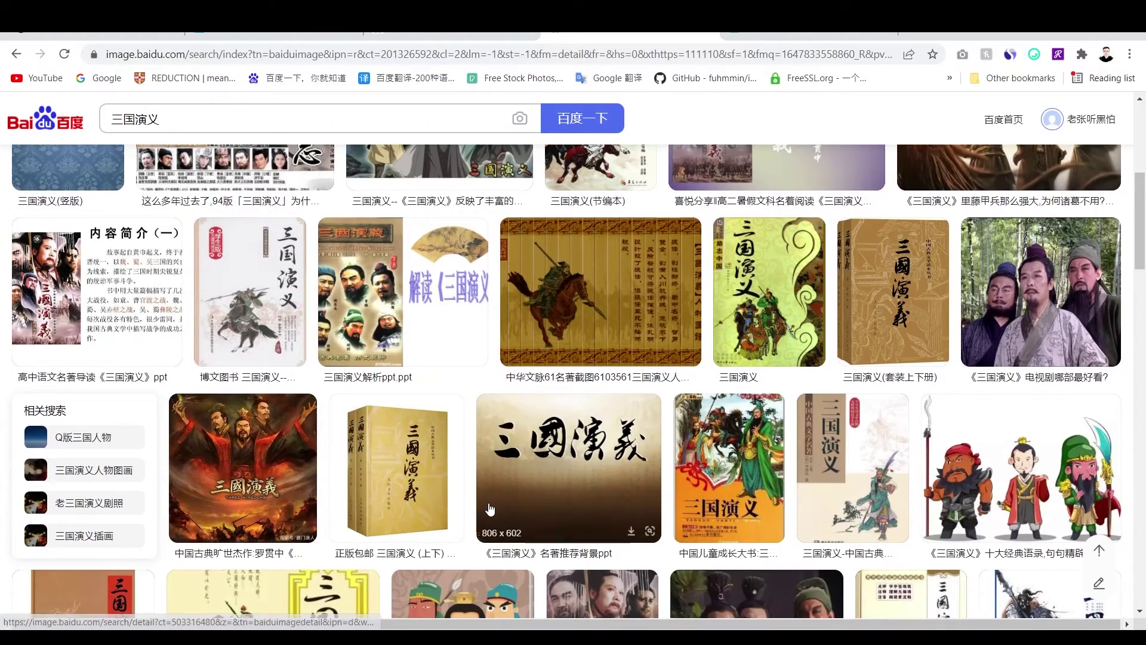
scroll(489, 508, "down", 2)
scroll(489, 509, "down", 1)
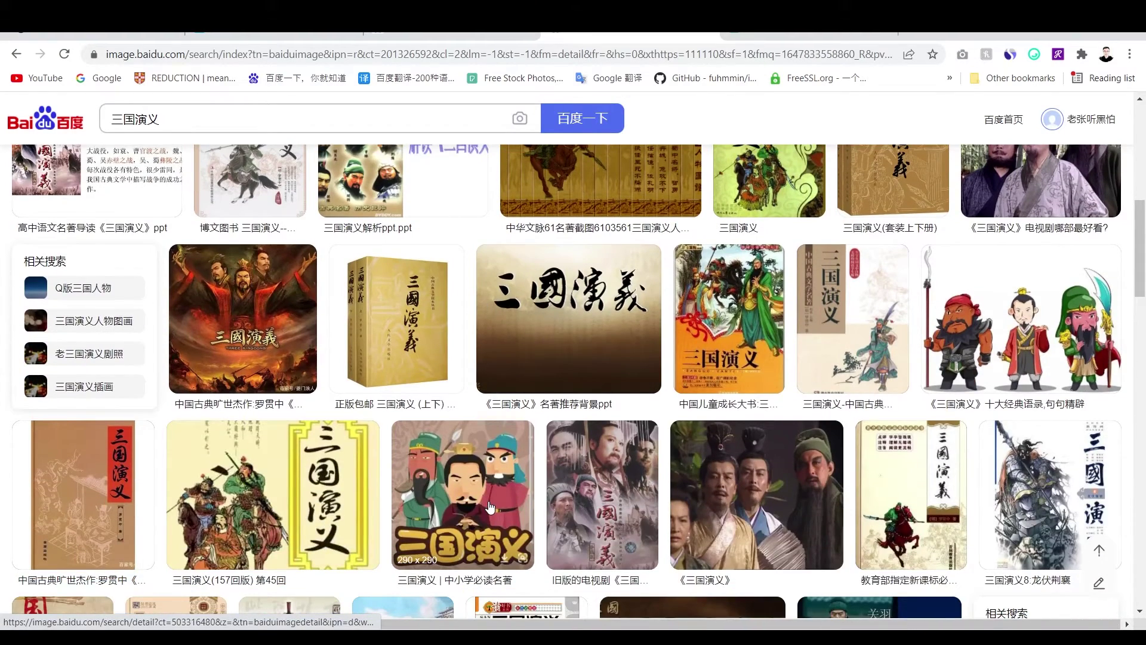
scroll(488, 506, "up", 1)
scroll(488, 501, "up", 4)
scroll(452, 427, "up", 3)
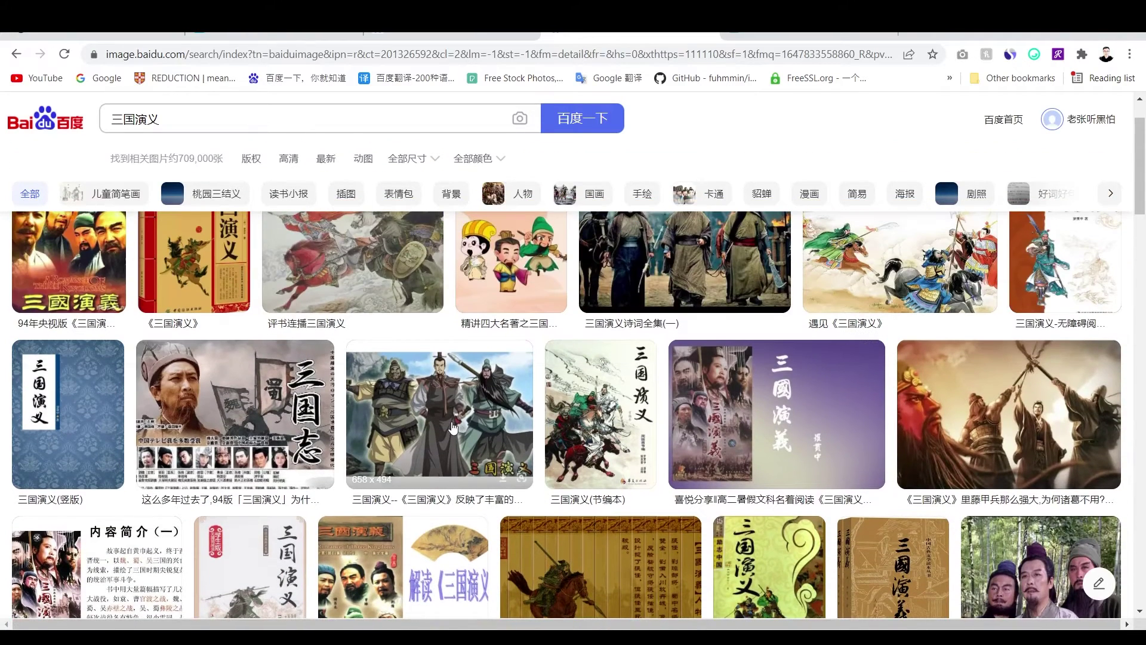
left_click(452, 427)
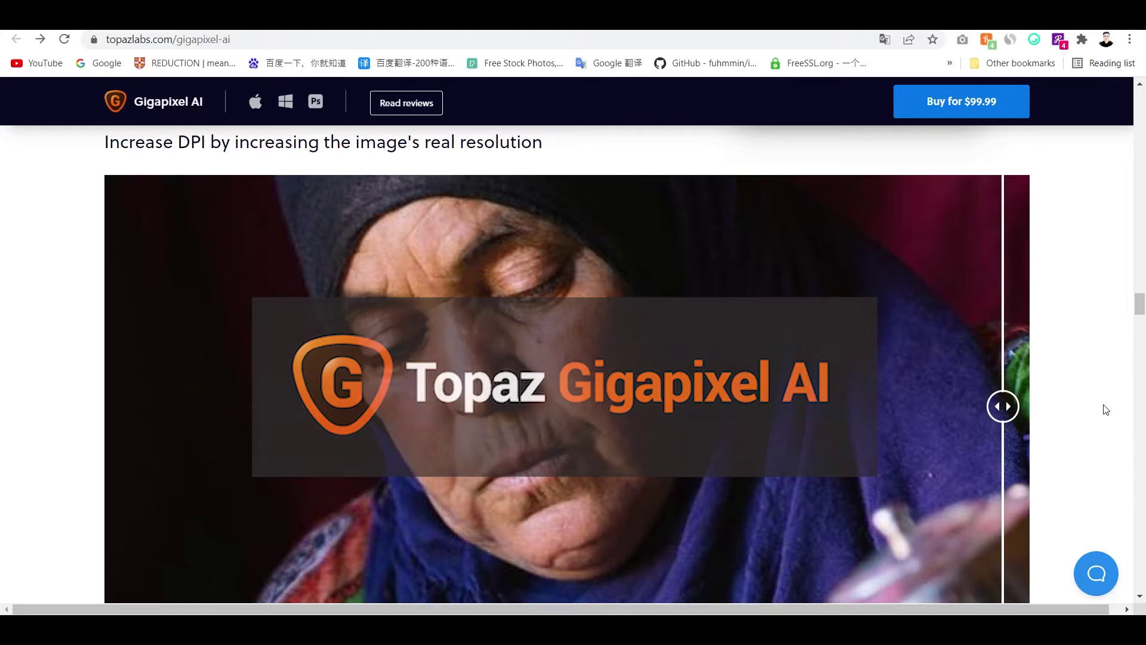
Drag the Increase DPI comparison slider fully left to show the enhanced portrait, then scroll back up
left_click_drag(739, 411, 34, 405)
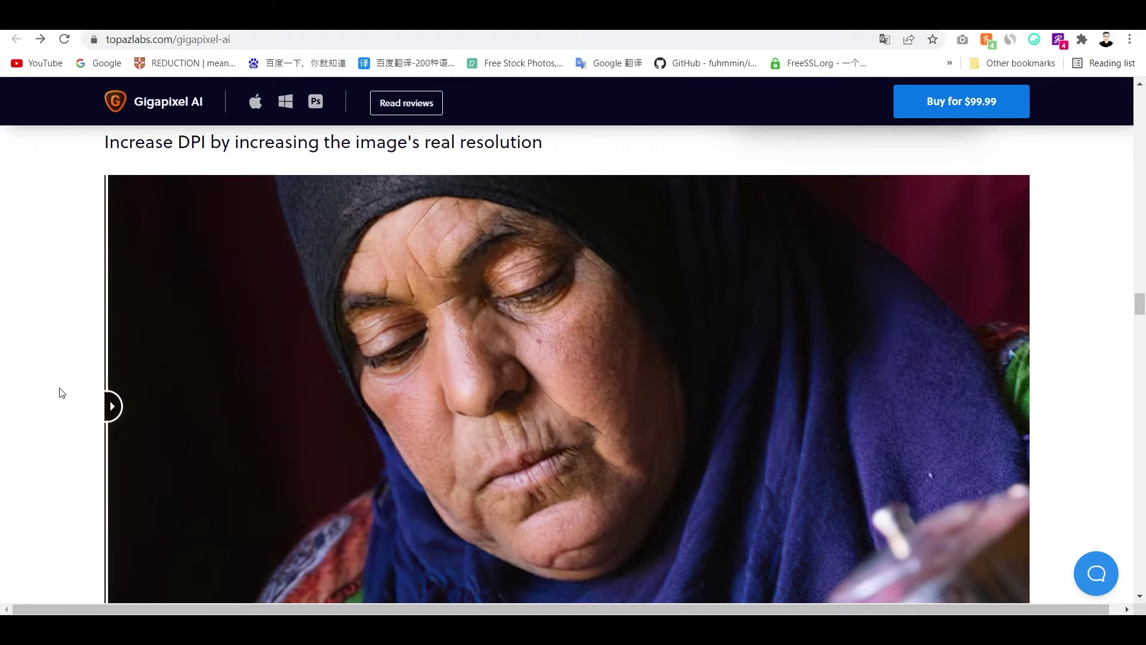
scroll(76, 385, "up", 6)
scroll(76, 385, "up", 5)
scroll(76, 385, "up", 5)
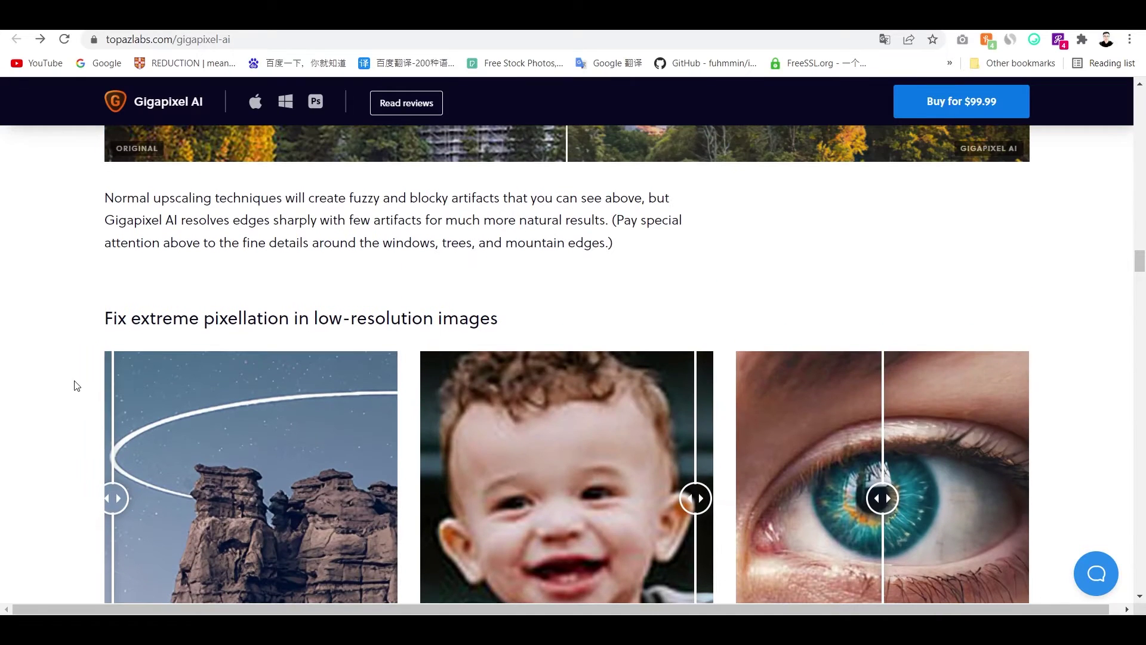
scroll(77, 385, "up", 1)
scroll(76, 385, "up", 15)
scroll(149, 397, "up", 1)
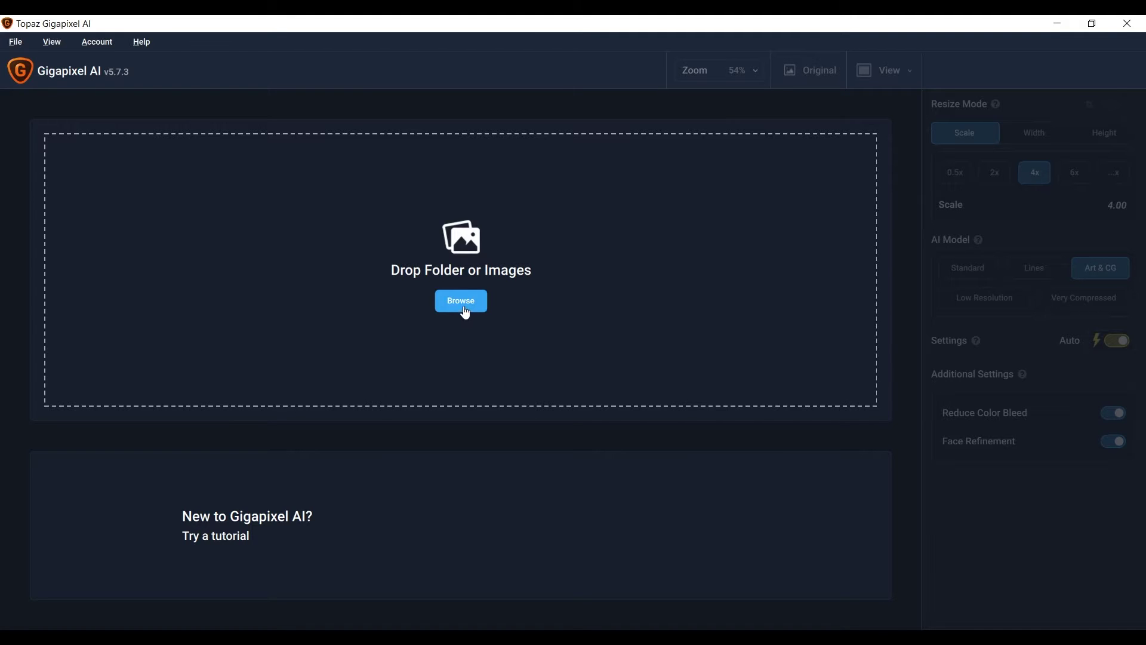
Load 三国邓艾.jpg, try the Width and Height modes, and use a custom scale factor
left_click(463, 303)
left_click(190, 174)
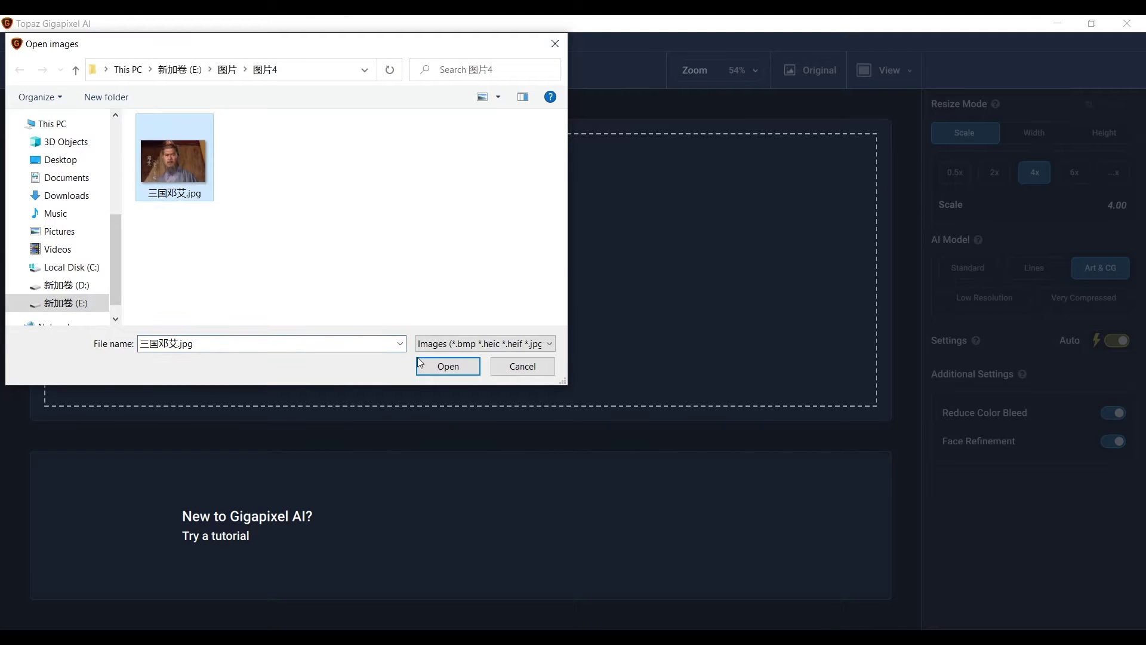
left_click(439, 369)
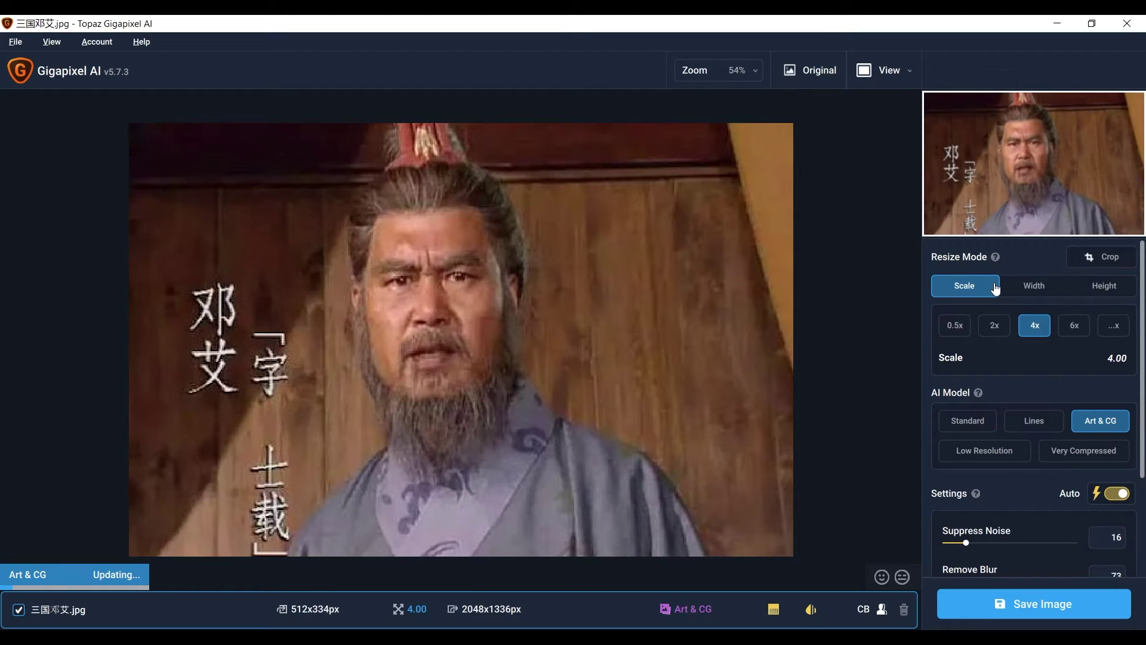
left_click(1024, 289)
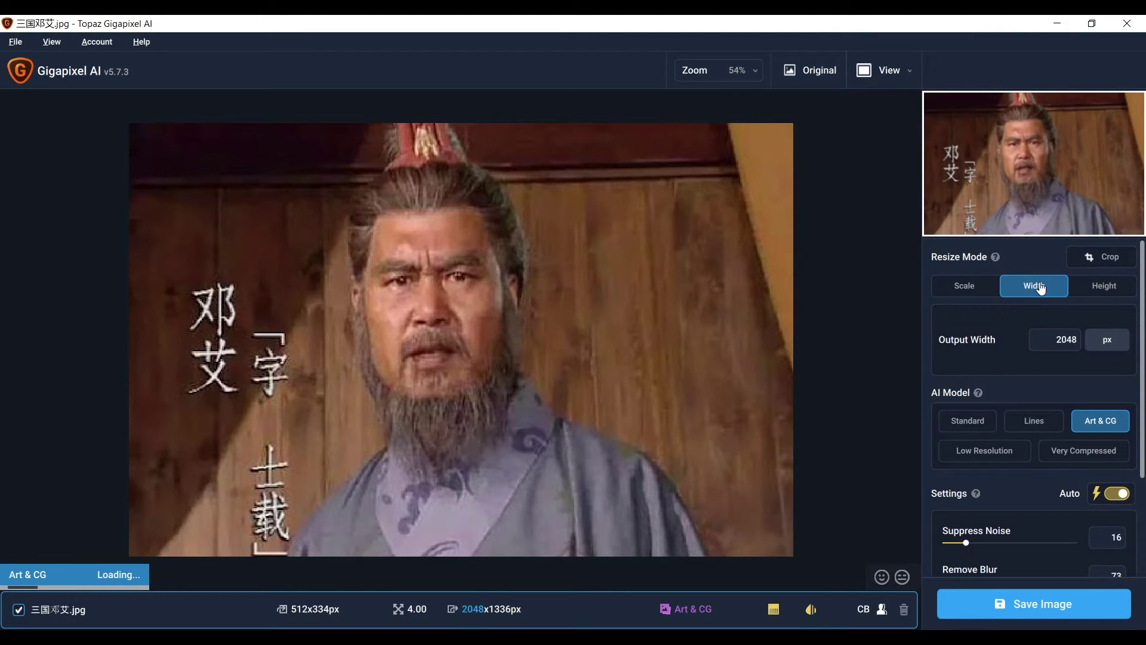
left_click(1101, 286)
left_click(968, 291)
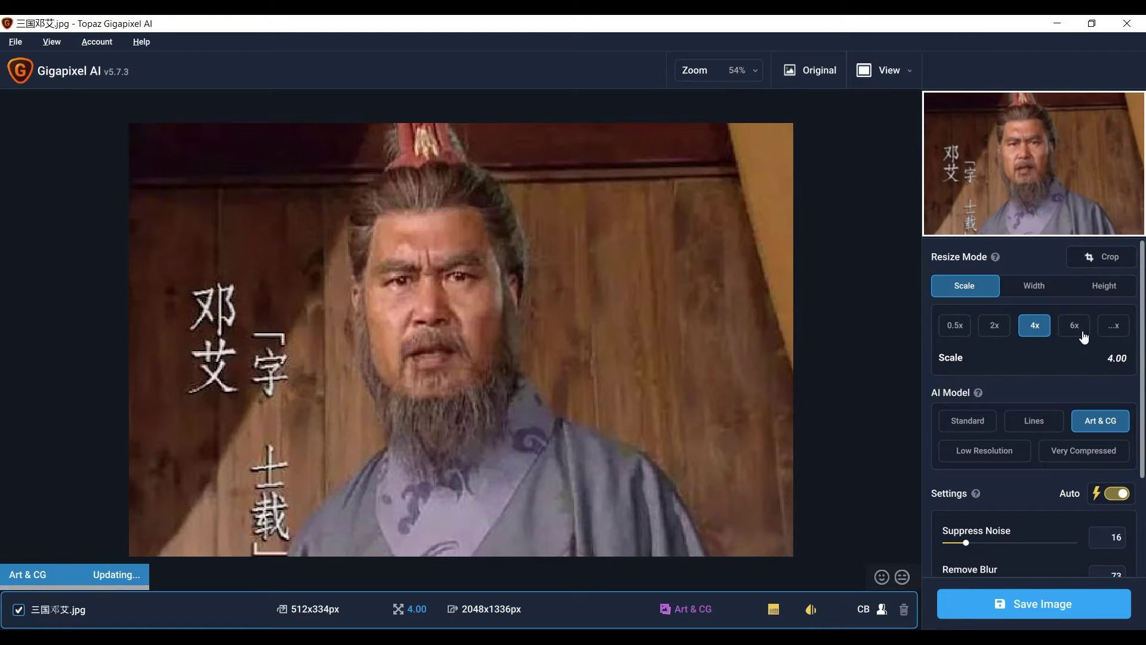
left_click(1113, 329)
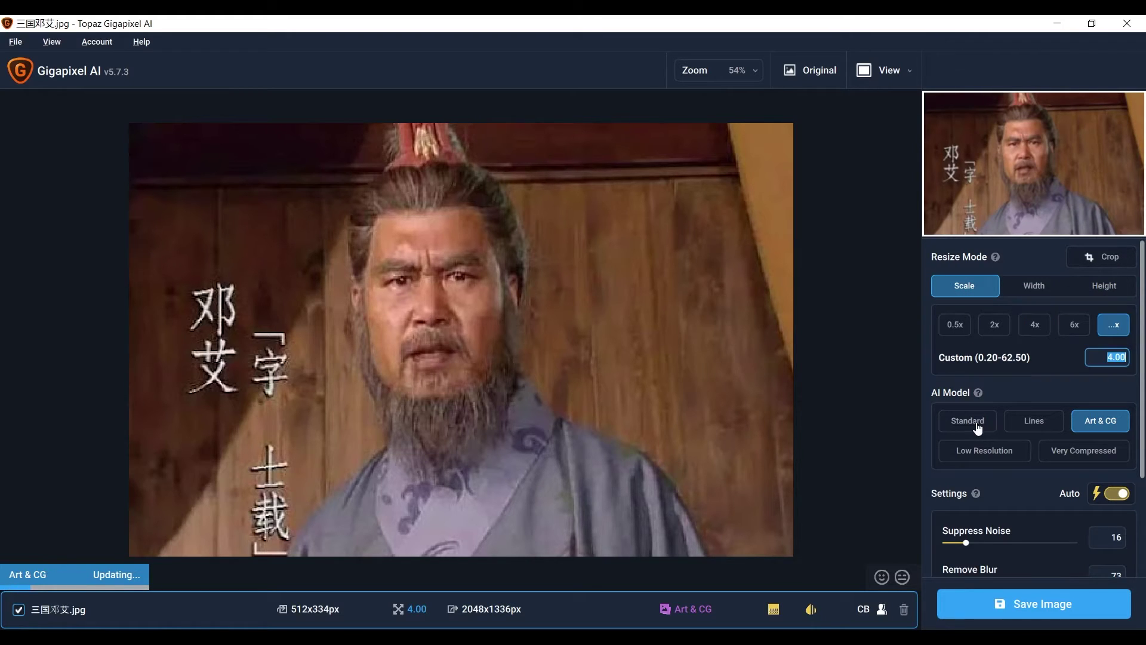
Cycle through the Standard, Lines, Art & CG and Low Resolution models, ending on Very Compressed
left_click(977, 427)
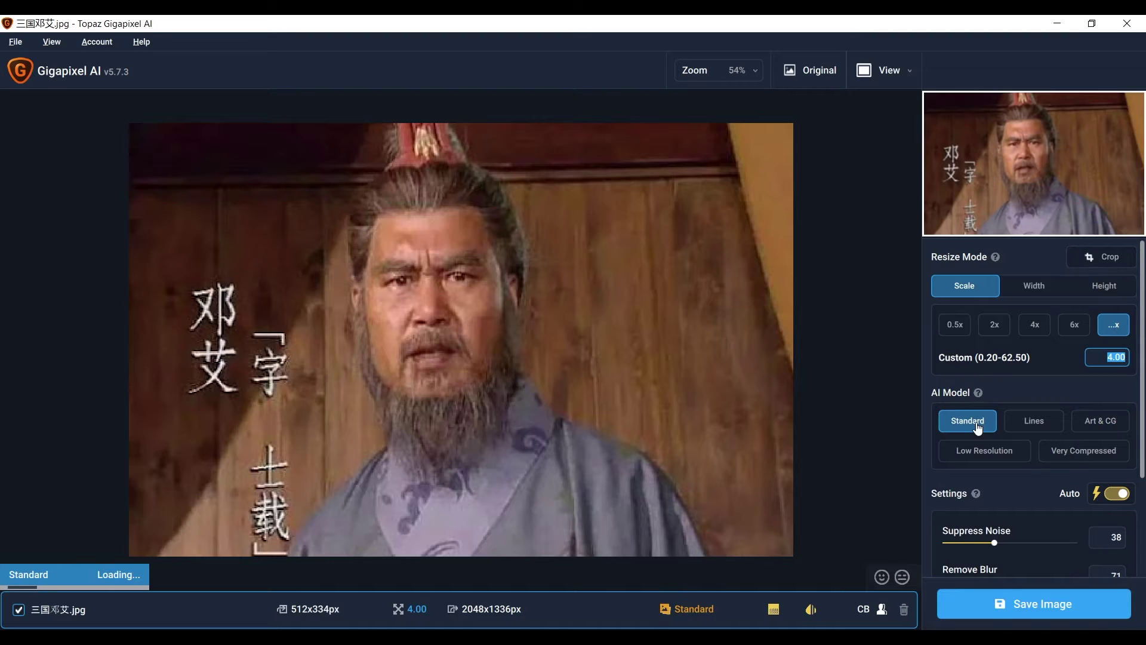
left_click(1029, 425)
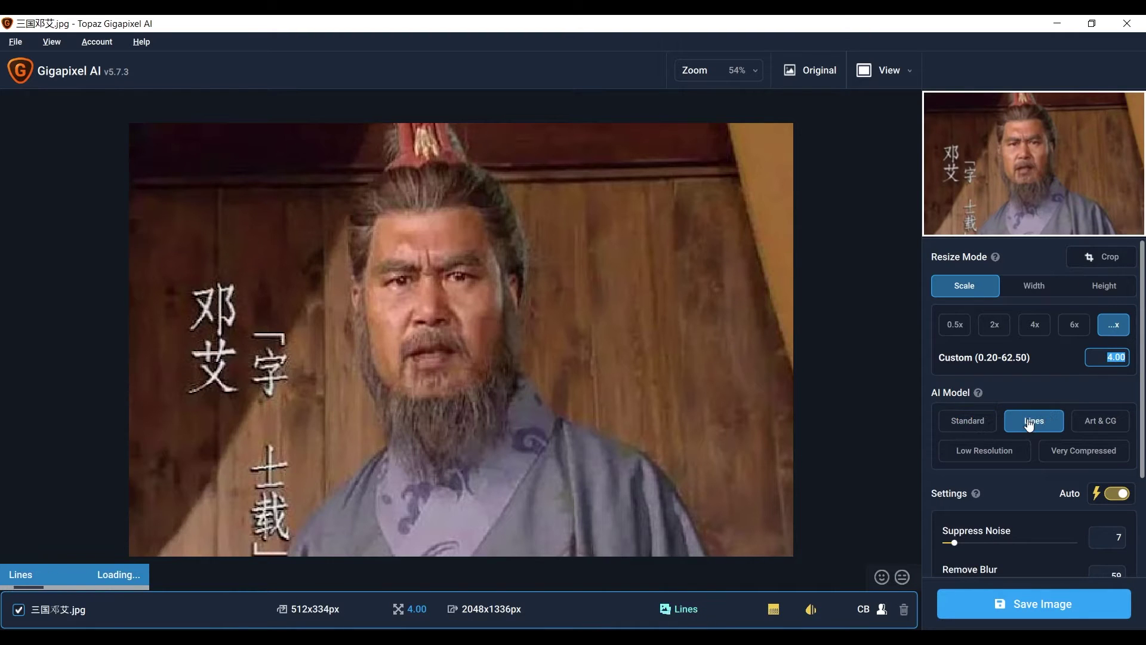
left_click(1104, 424)
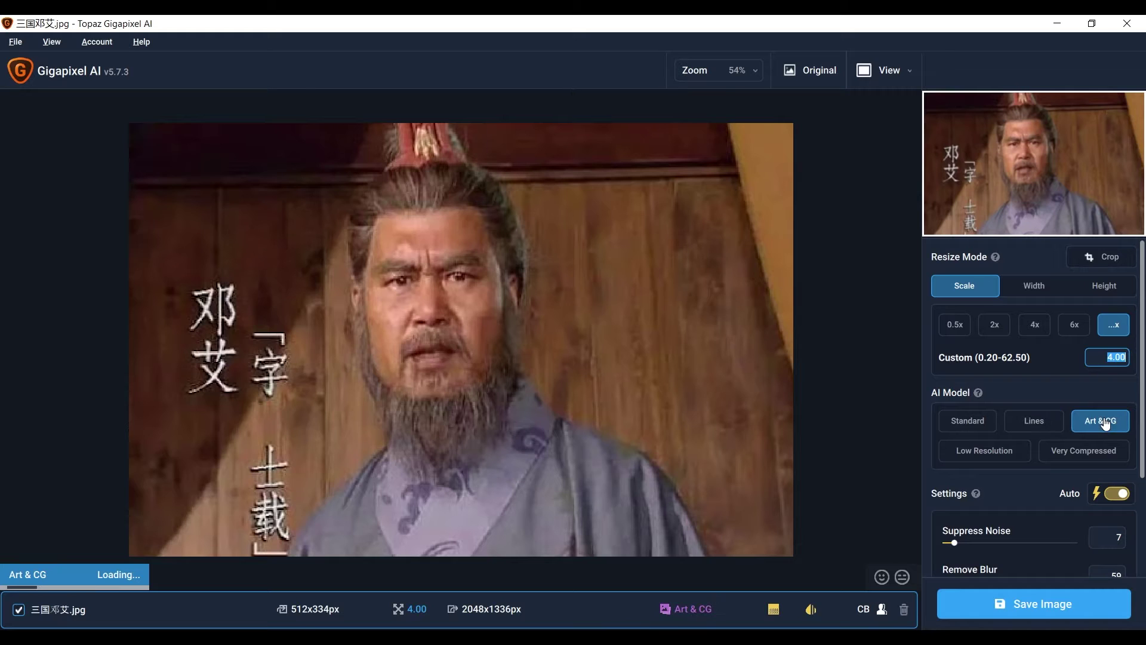
left_click(1003, 454)
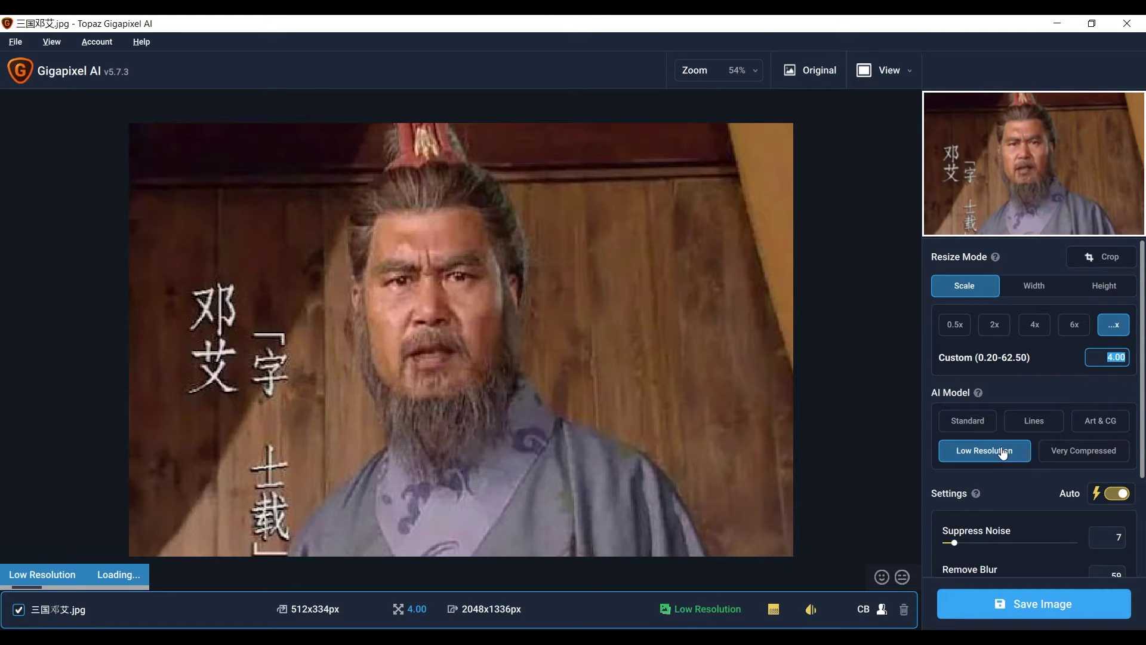
left_click(1089, 457)
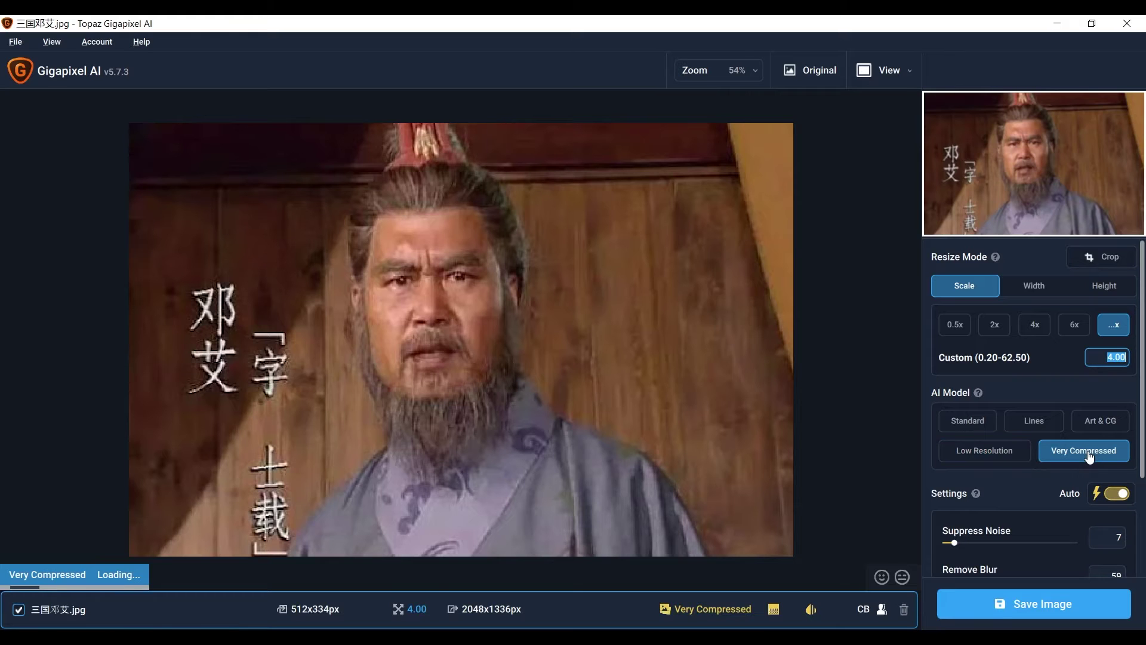
left_click(900, 82)
left_click(903, 81)
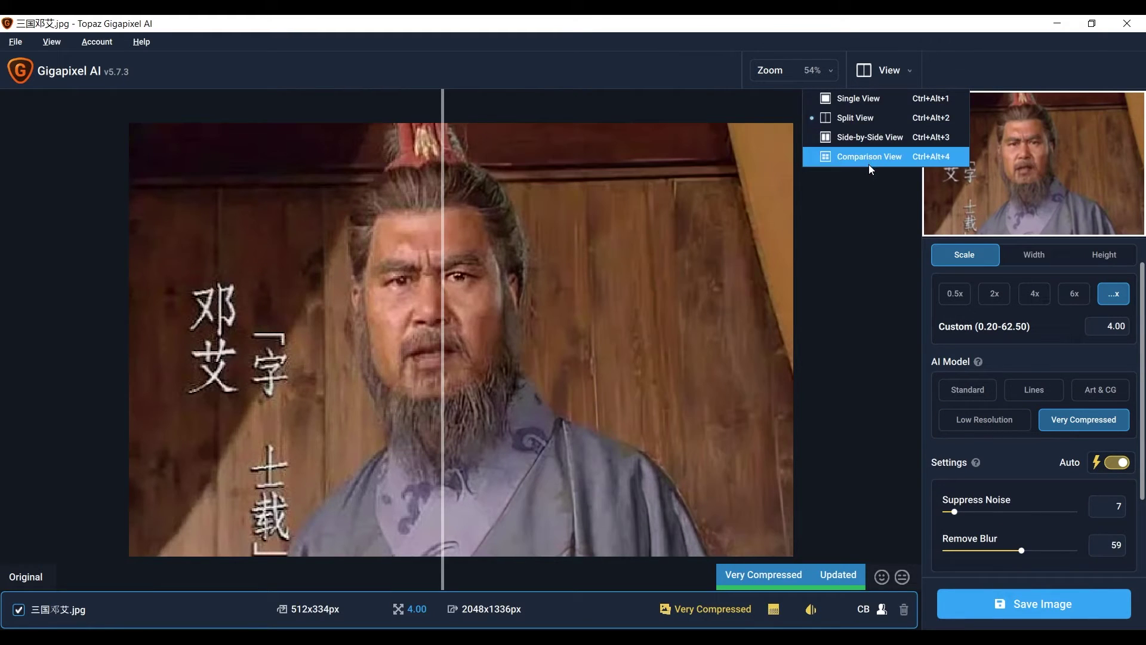
Compare four models in Comparison View, choose Art & CG, and leave Auto settings on
left_click(869, 161)
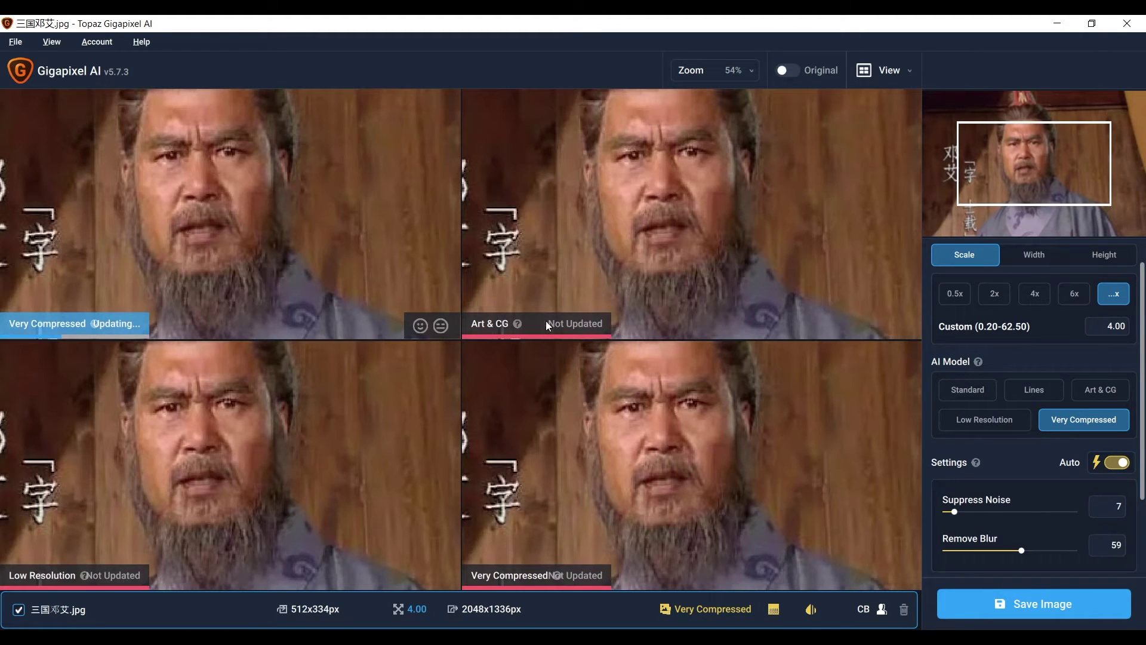
left_click(1110, 394)
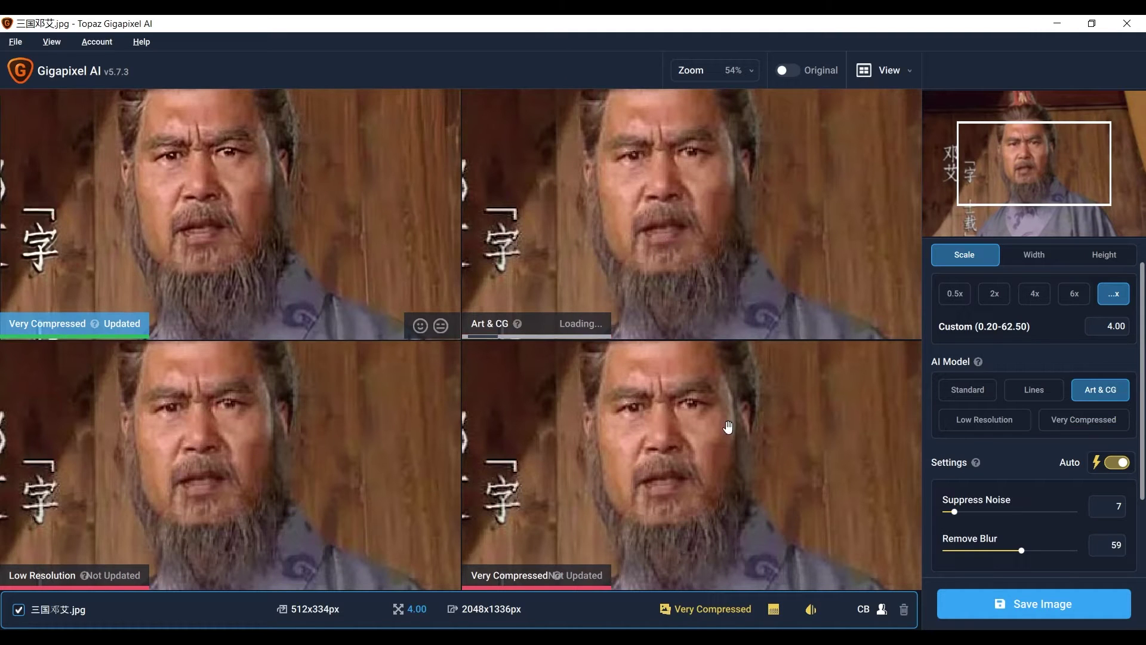
scroll(953, 408, "down", 2)
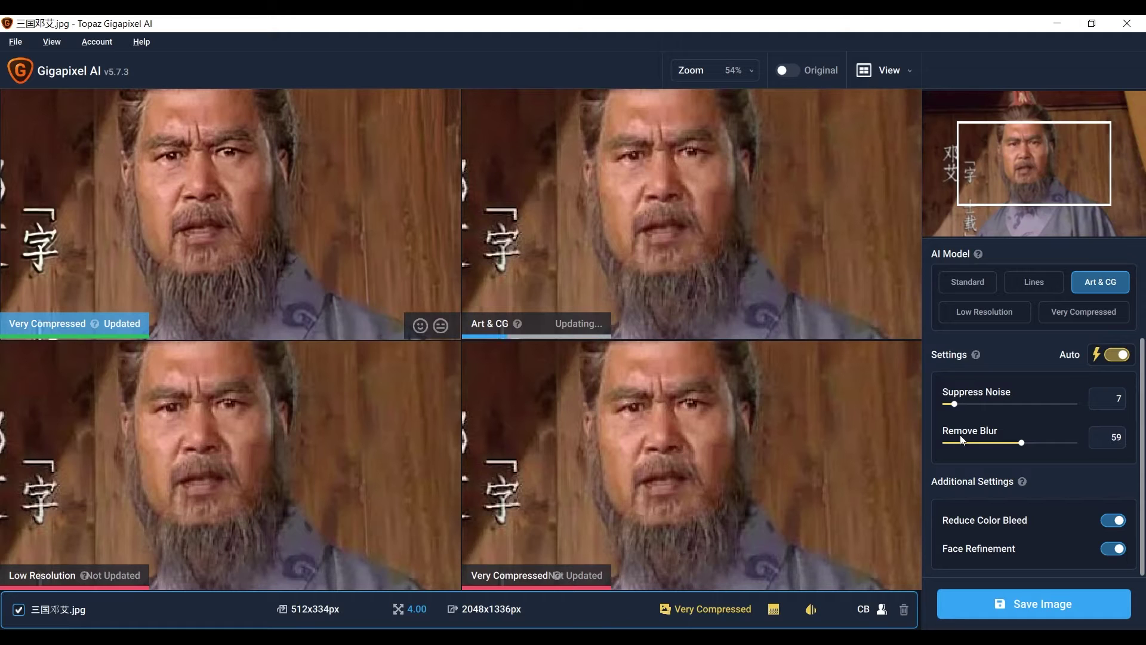
left_click(1110, 356)
left_click(1110, 356)
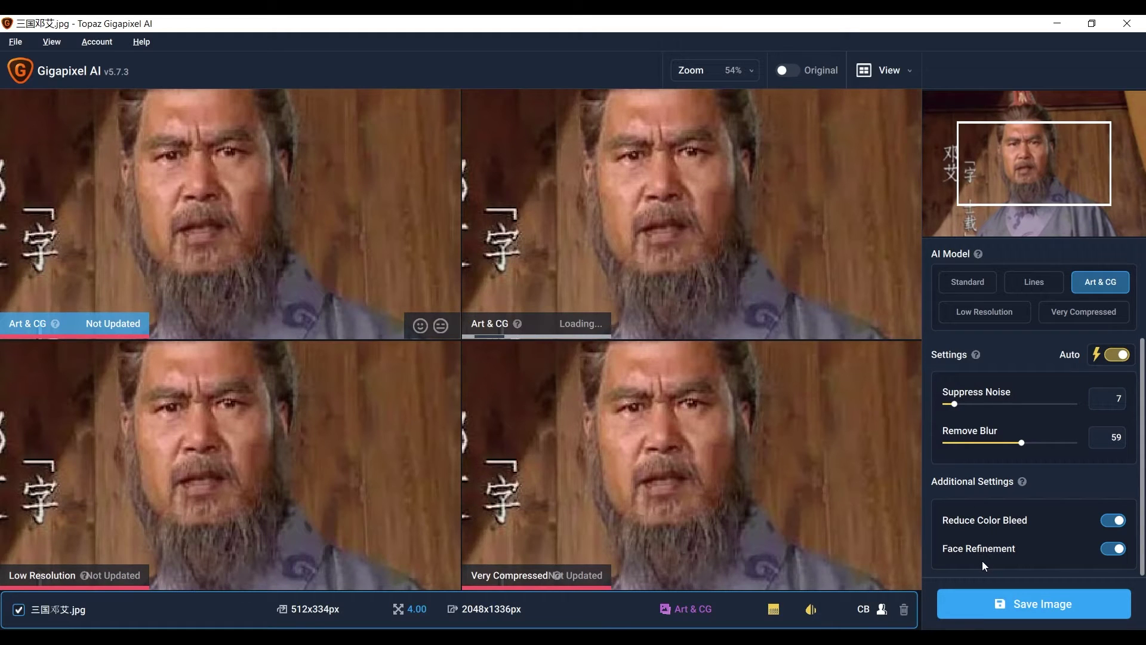
Return to Split View, reposition the before/after divider, and save the upscaled image
key("ctrl+2")
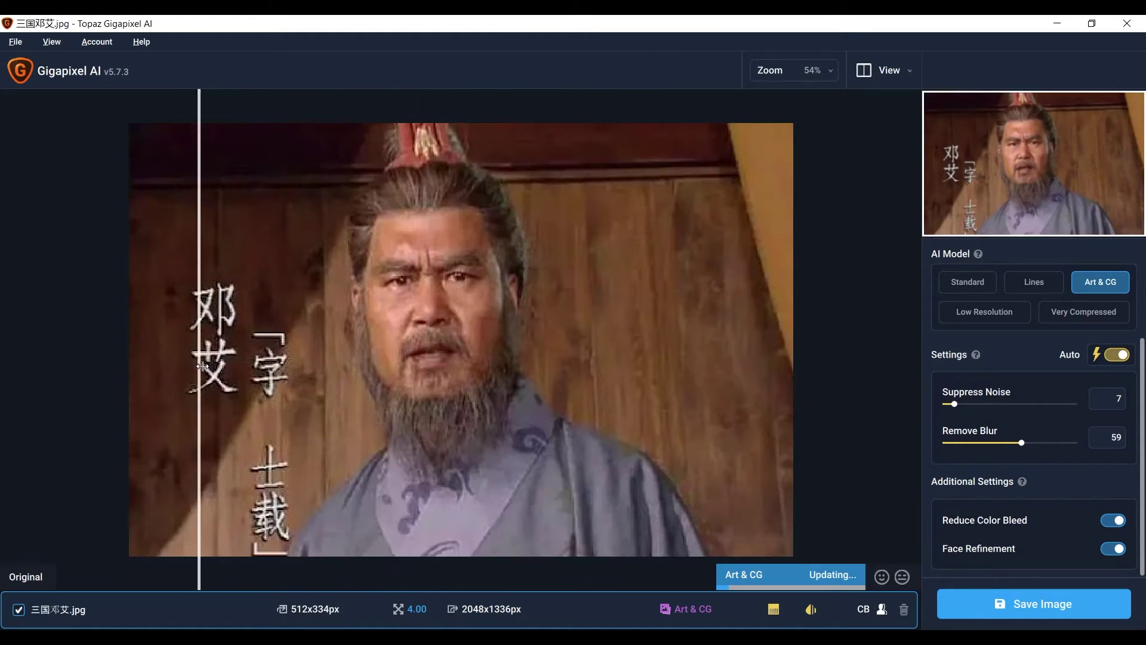
left_click_drag(819, 362, 754, 363)
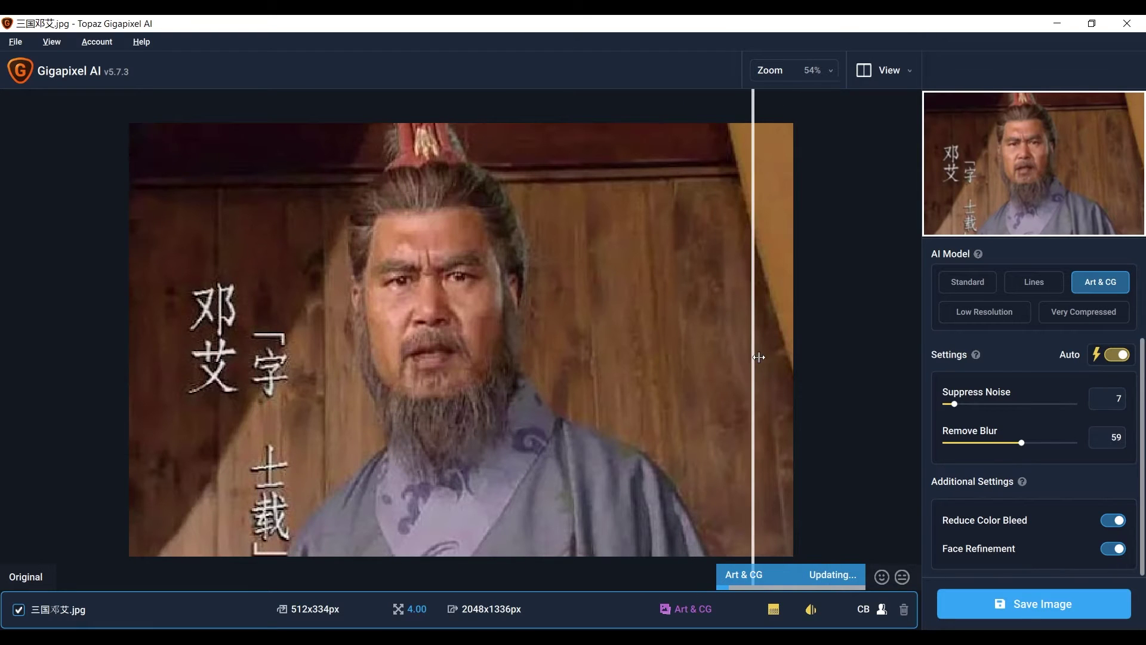
left_click(1021, 607)
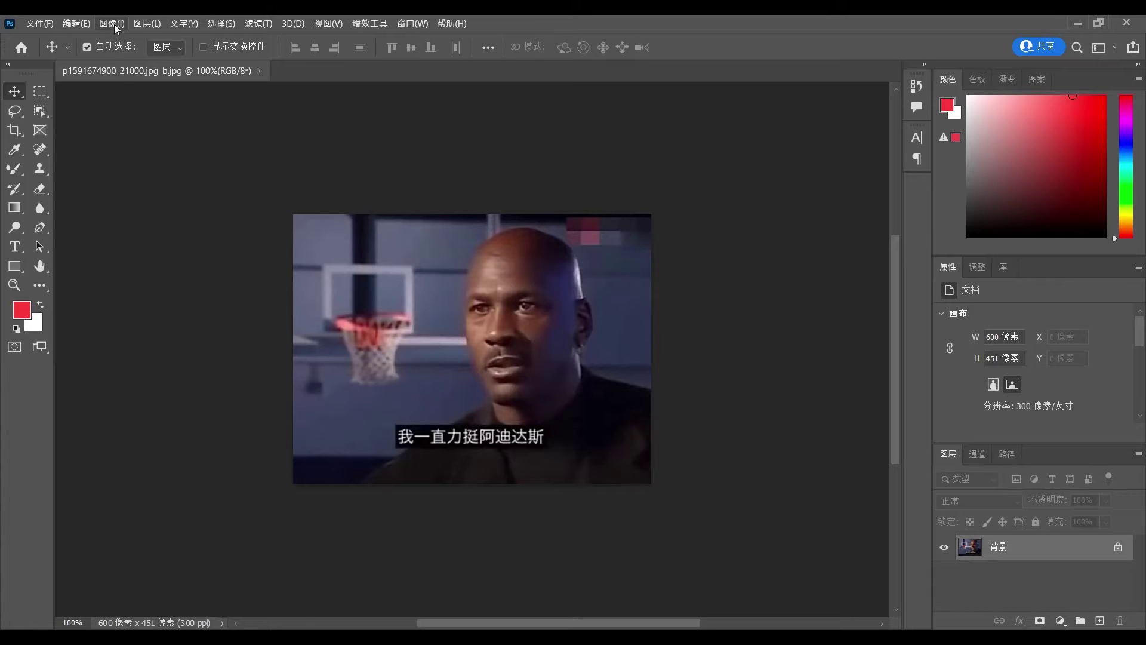
Resize the image to 400% width (2400×1804) using Preserve Details 2.0 resampling
left_click(113, 24)
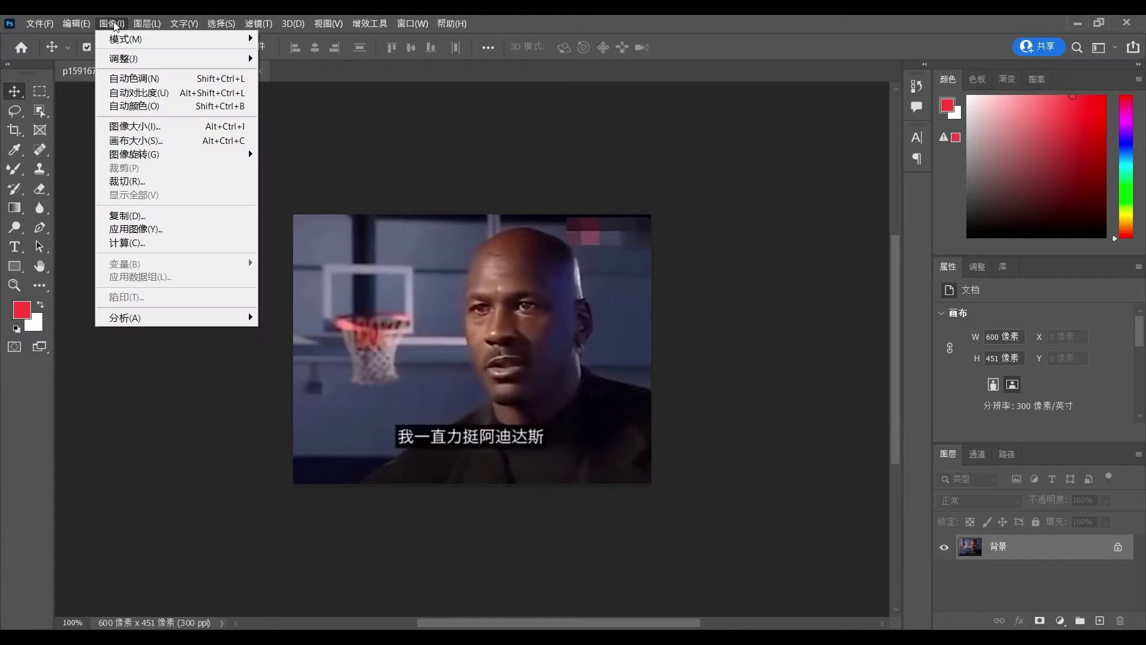
left_click(135, 128)
left_click(702, 290)
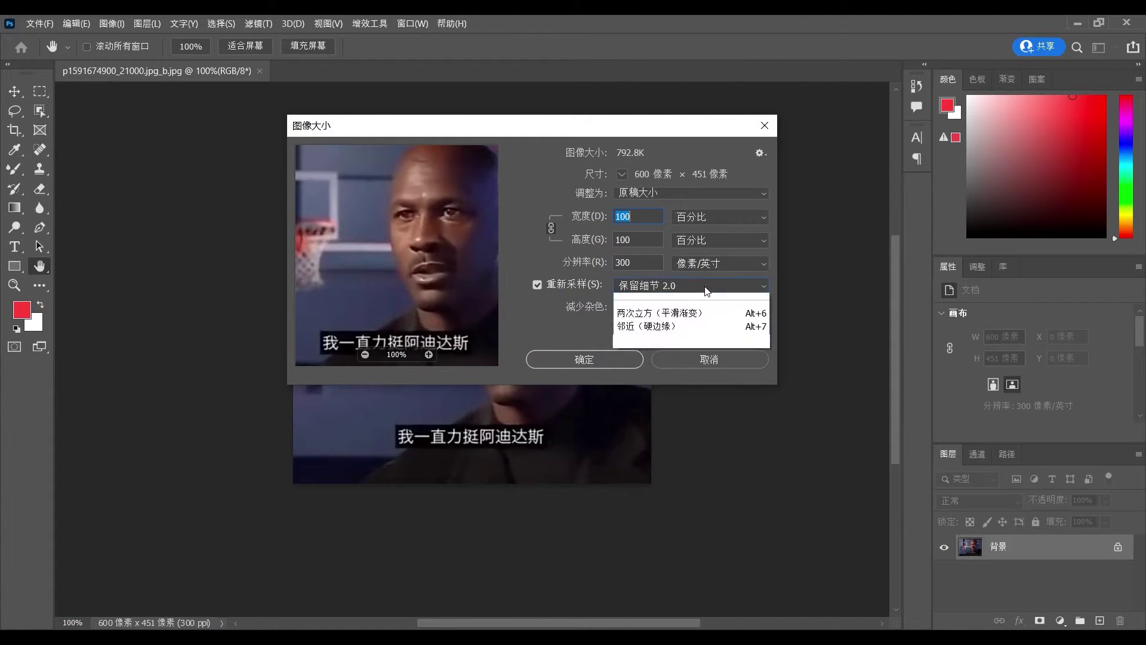
left_click(693, 339)
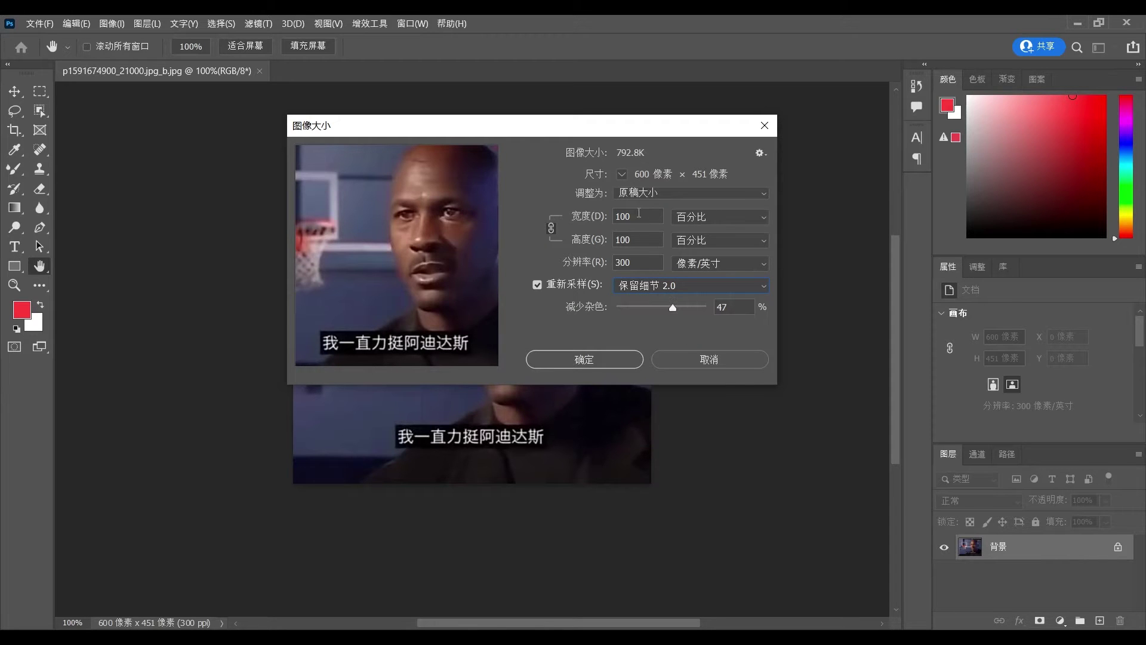
double_click(636, 216)
type("400")
key("Return")
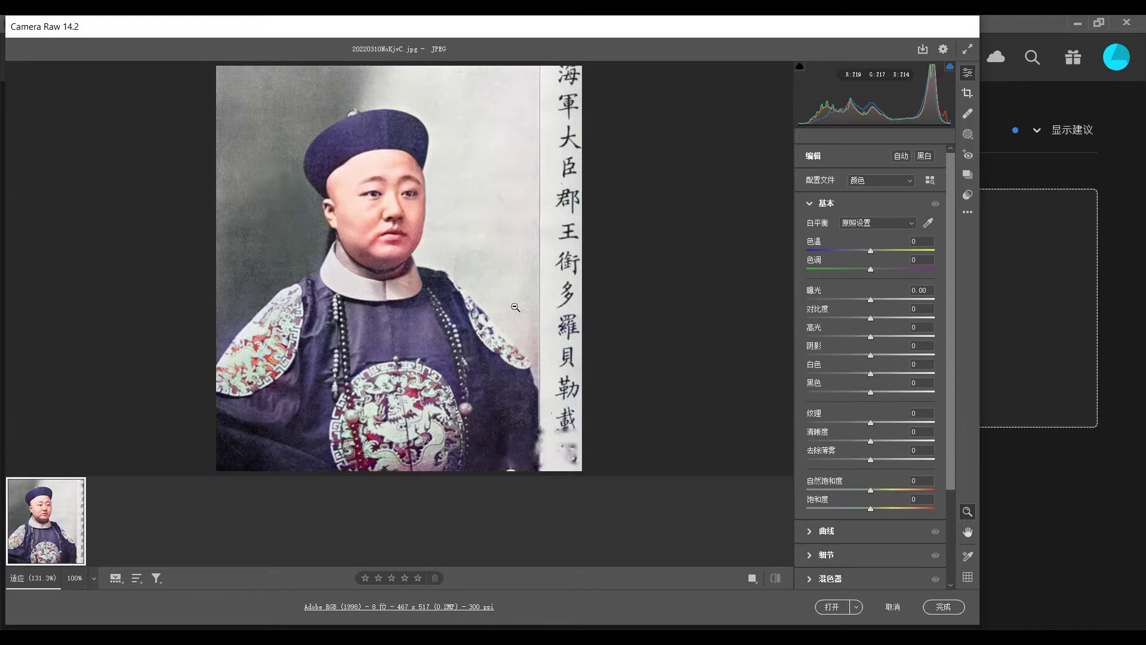
Enhance the Qing portrait with Super Resolution into a 934×1034 DNG and open it
right_click(478, 271)
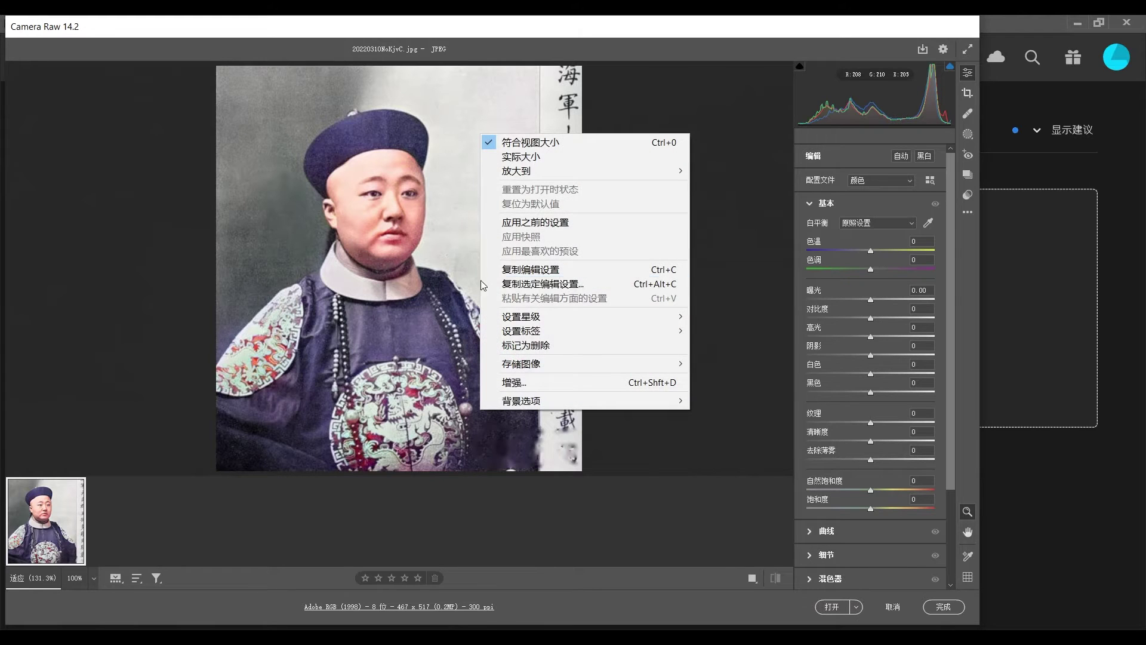
left_click(514, 383)
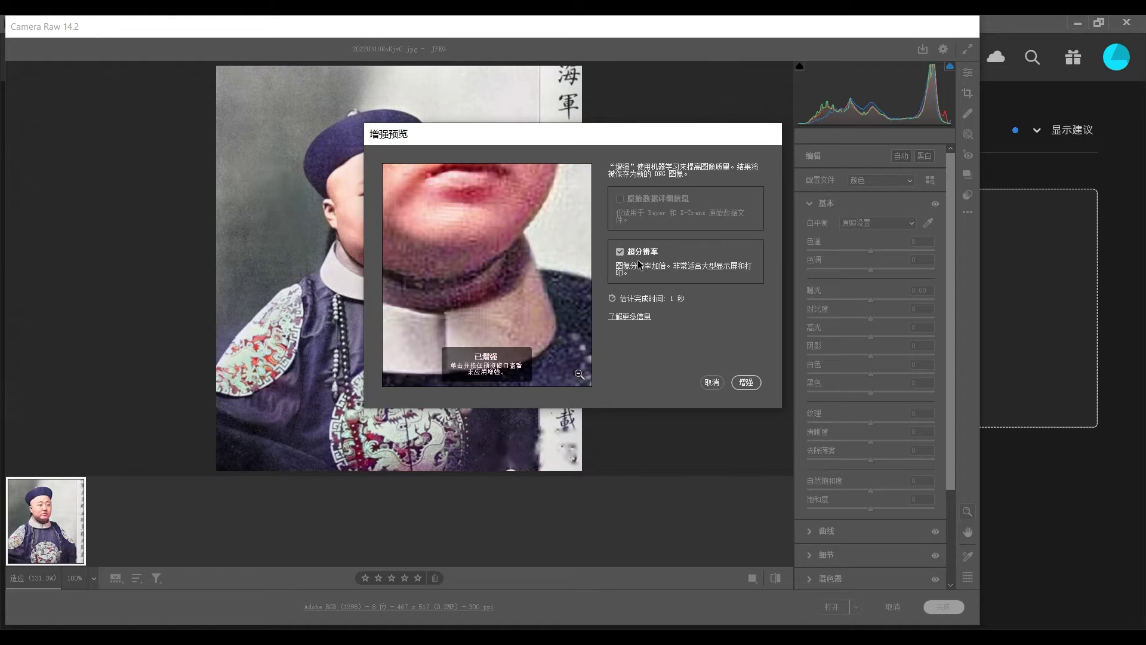
left_click(745, 382)
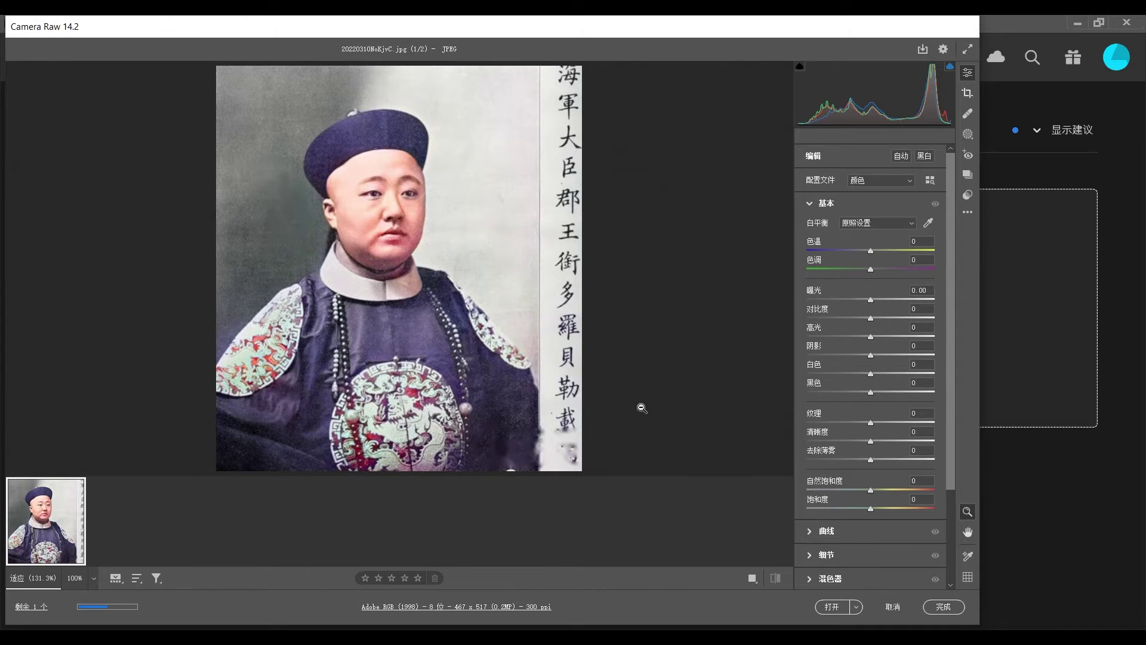
left_click(146, 530)
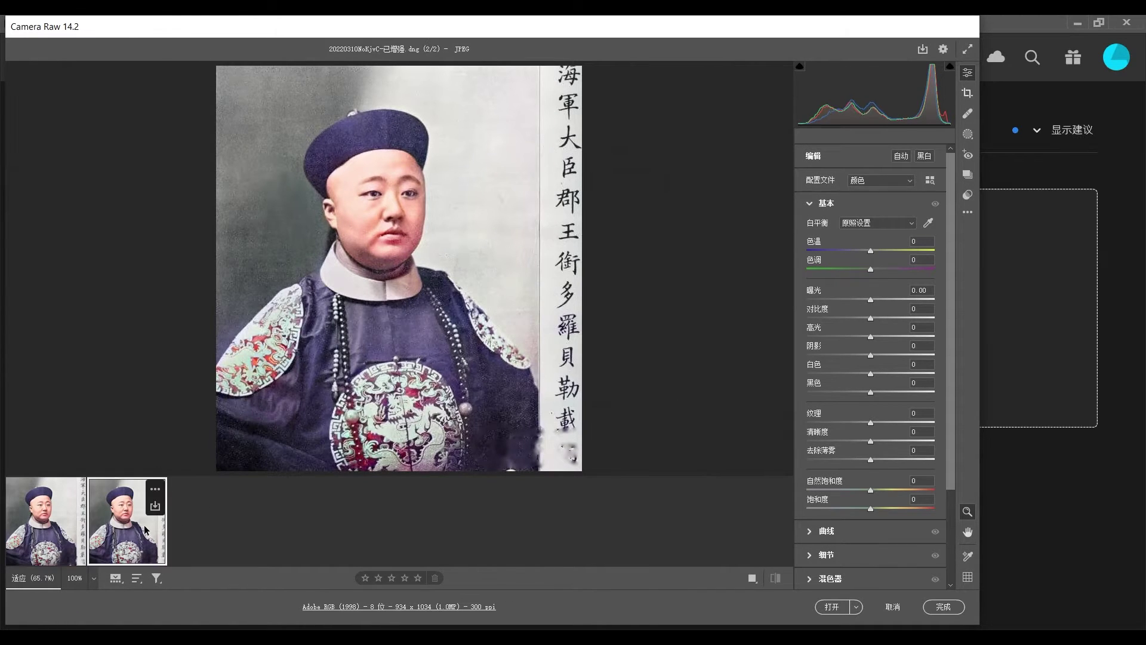
left_click(837, 607)
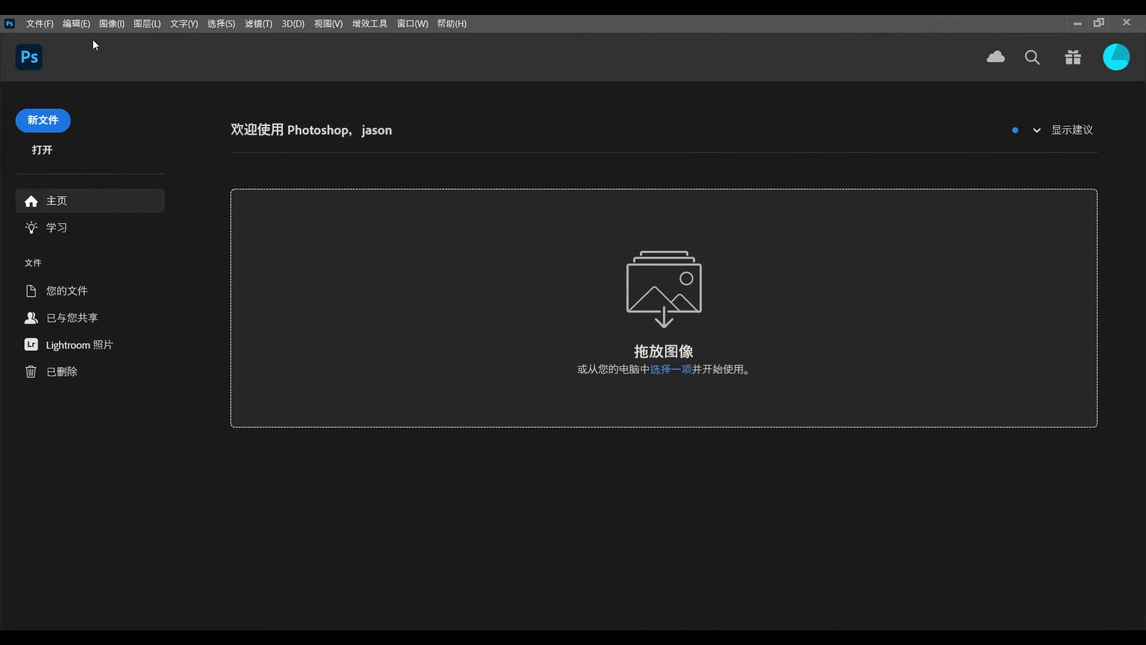
Set Camera Raw file handling to automatically open all supported JPEGs
left_click(83, 24)
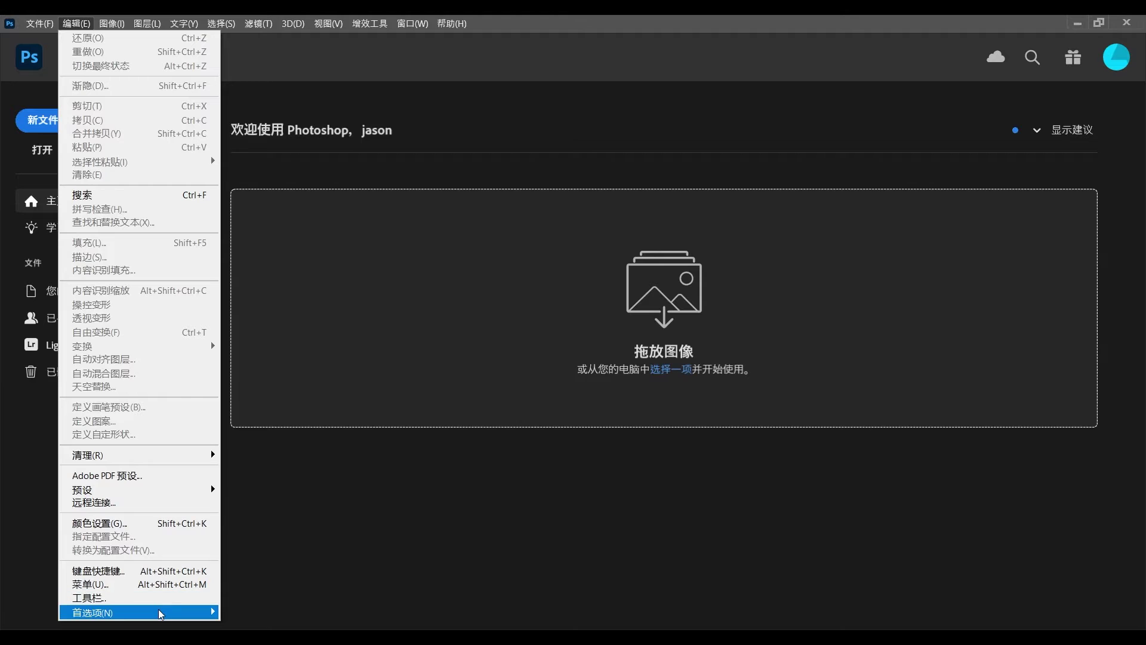
mouse_move(139, 612)
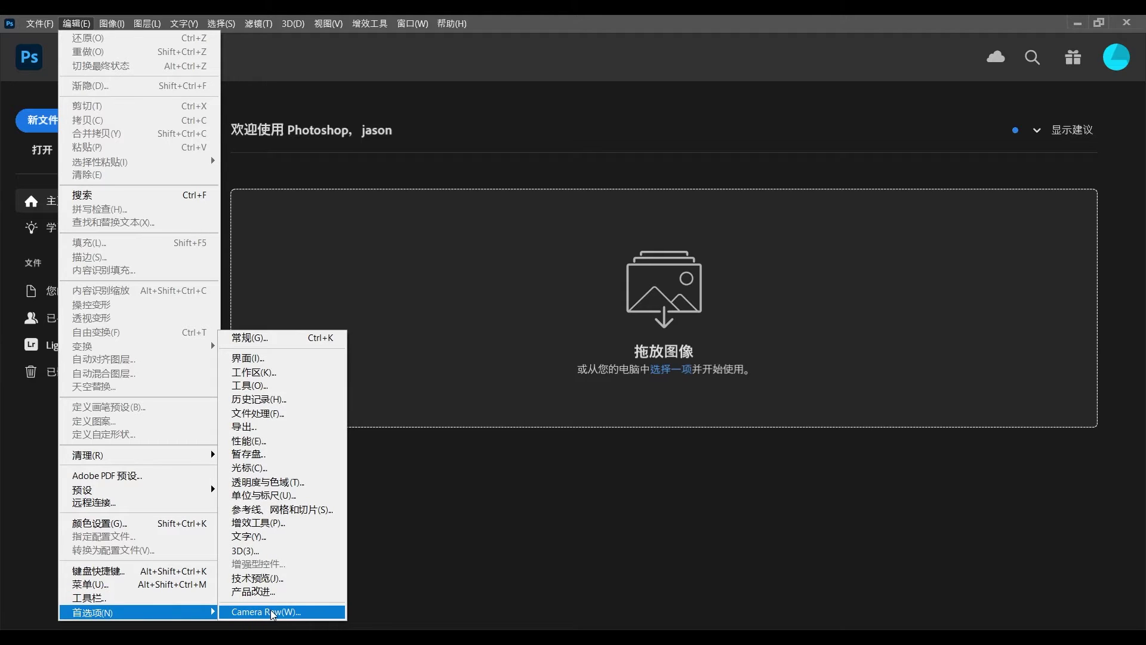
left_click(273, 613)
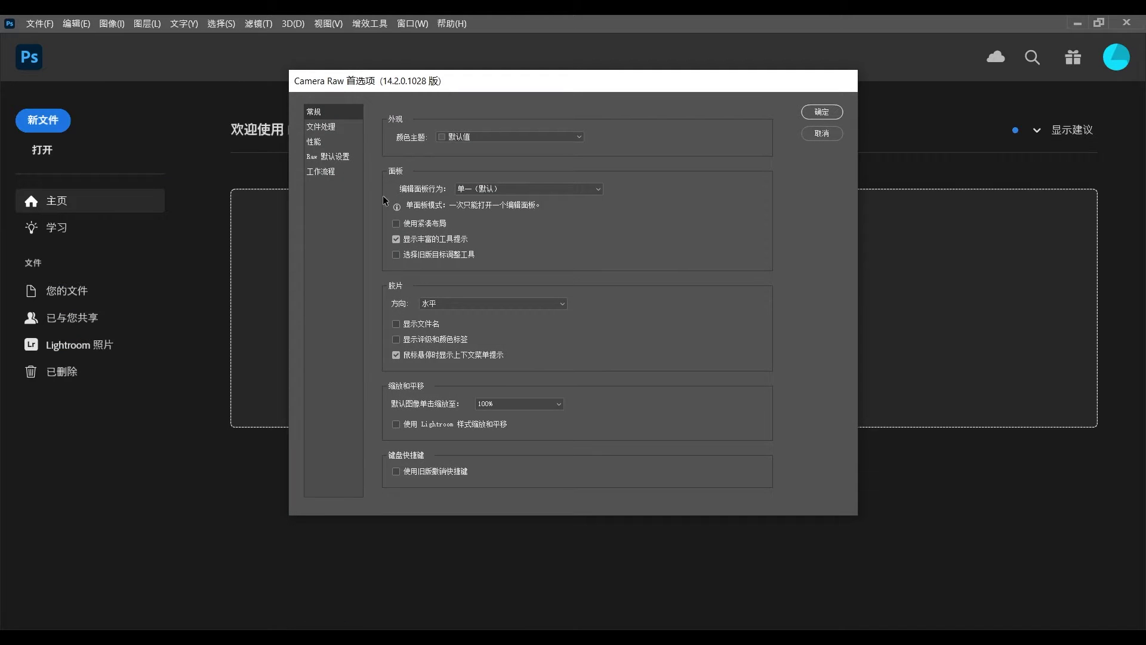
left_click(322, 129)
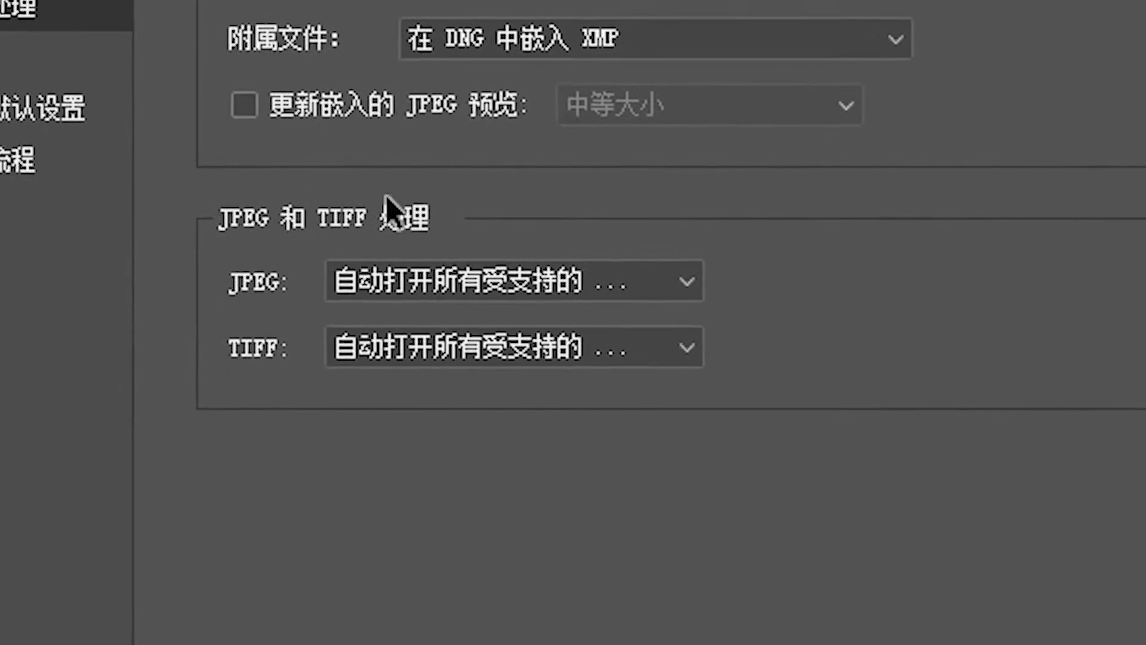
left_click(507, 304)
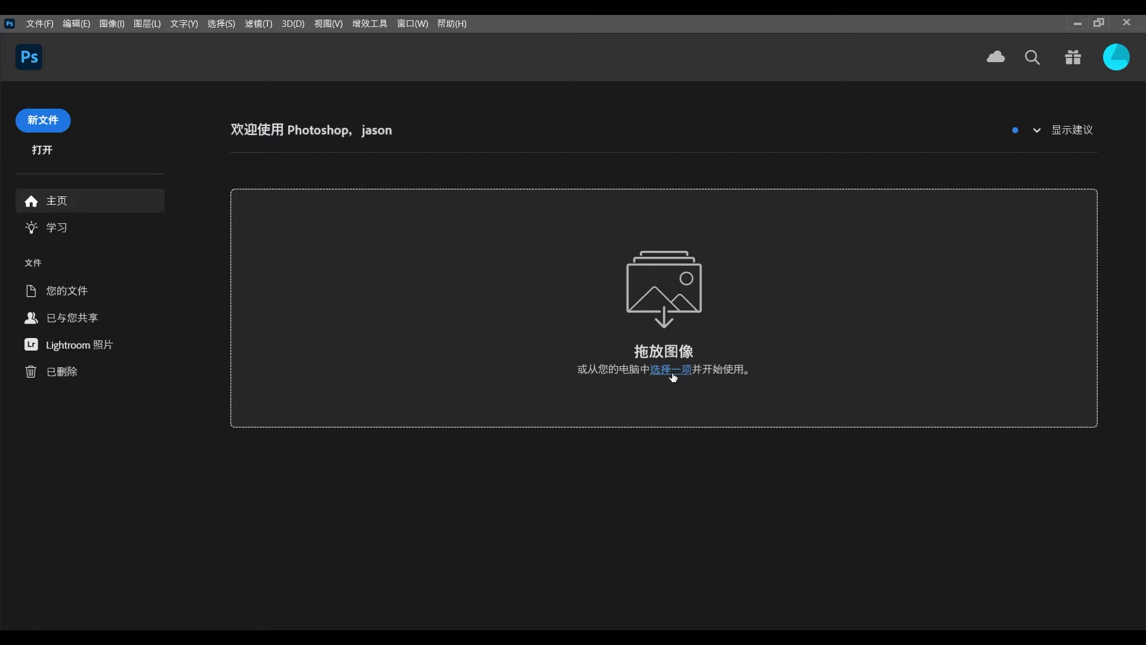
left_click(673, 377)
Open the man-holding-his-head photo and upscale it to 3840×2560 with Super Resolution
scroll(418, 269, "down", 5)
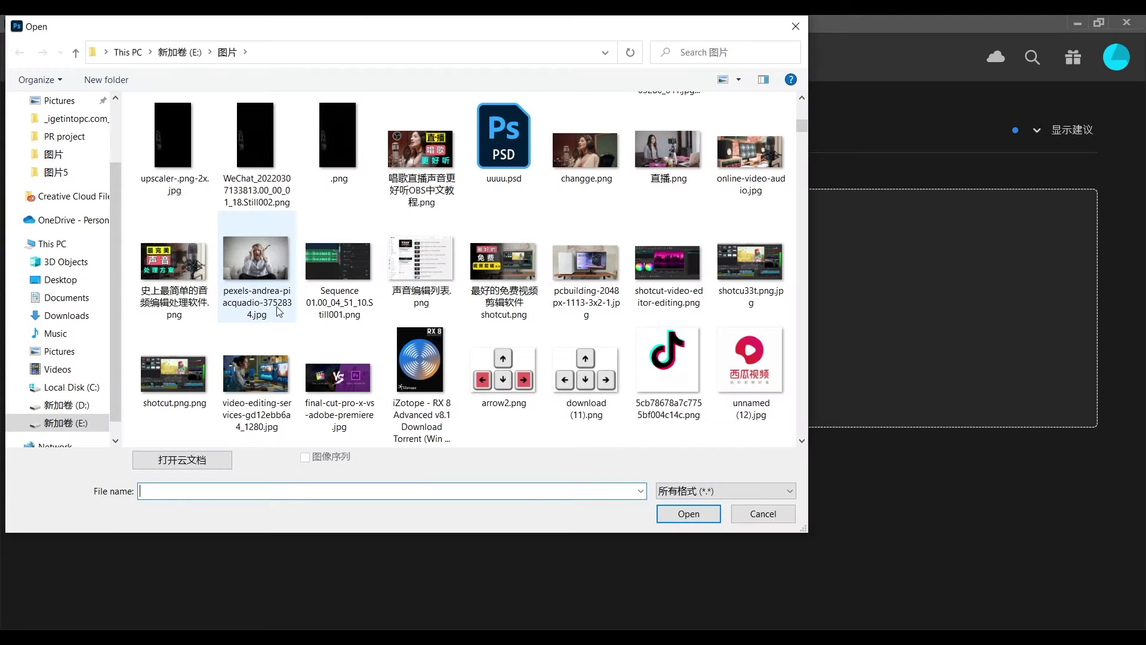
left_click(257, 263)
left_click(684, 514)
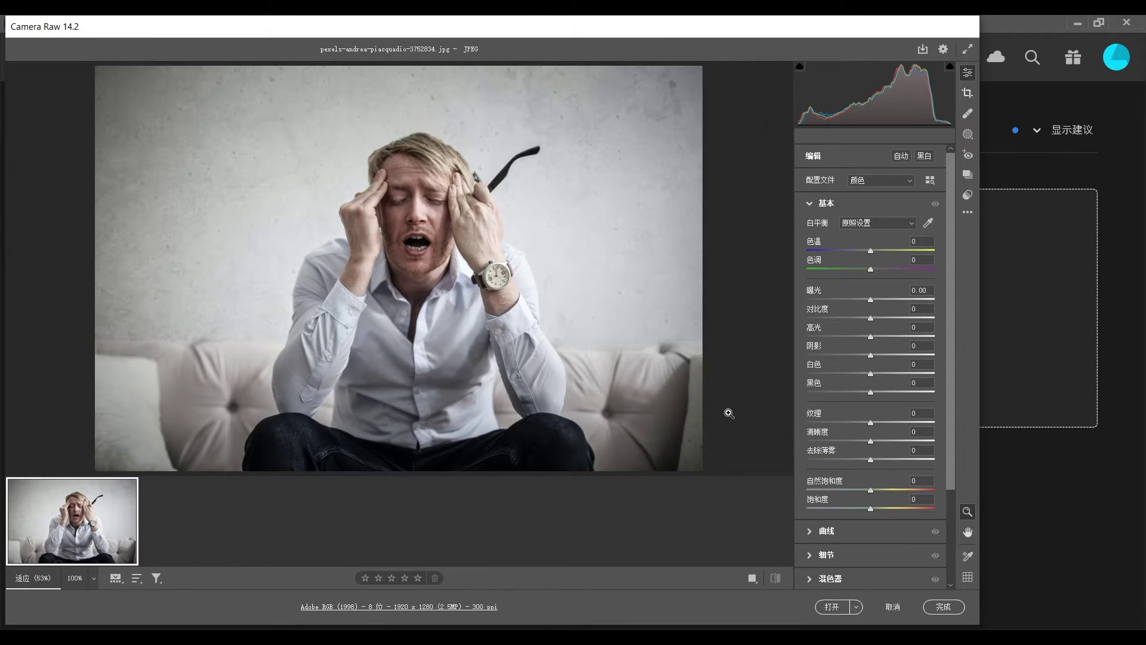
right_click(545, 212)
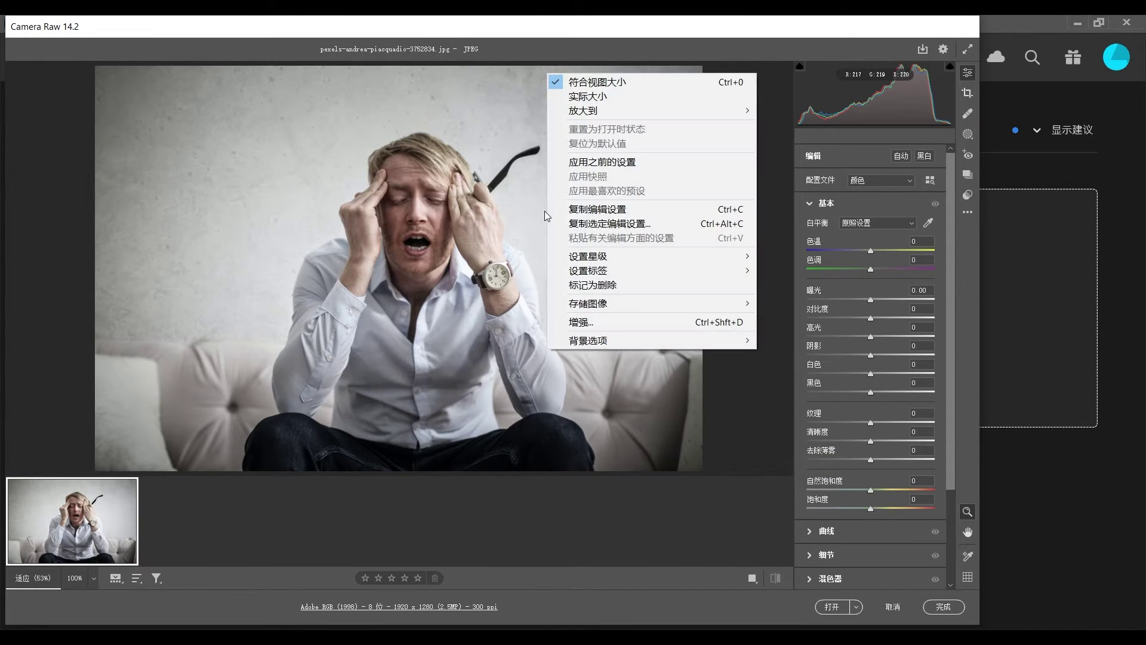
left_click(586, 326)
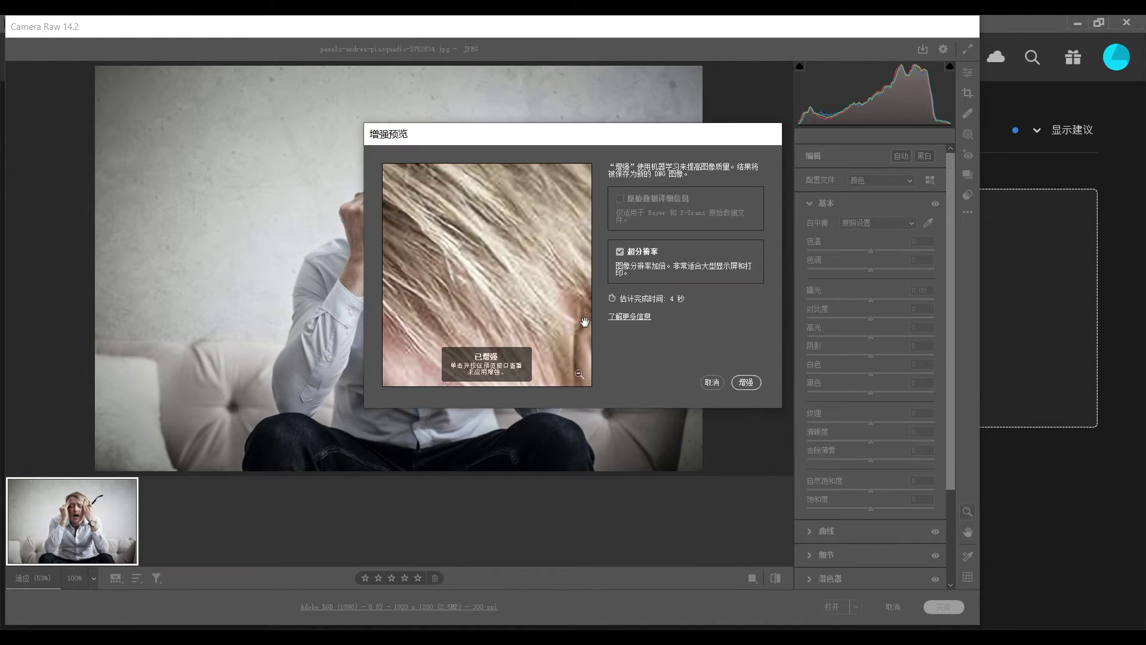
left_click(749, 382)
left_click(833, 607)
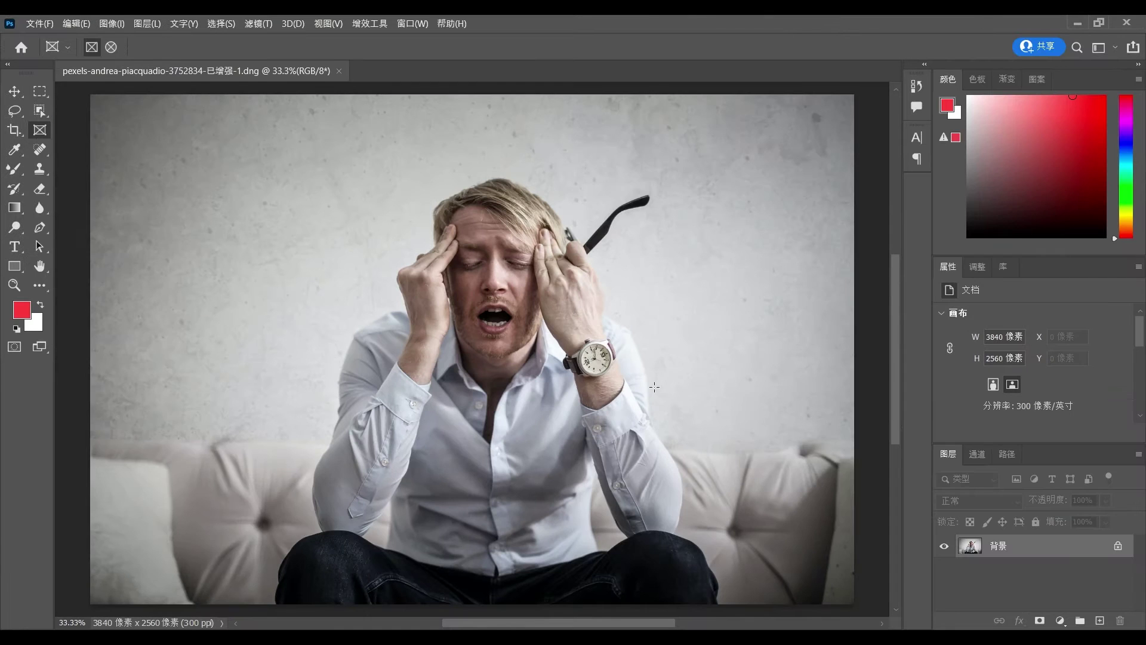
Start exporting the enlarged image via Export As with the format set to JPG
left_click(46, 25)
left_click(239, 242)
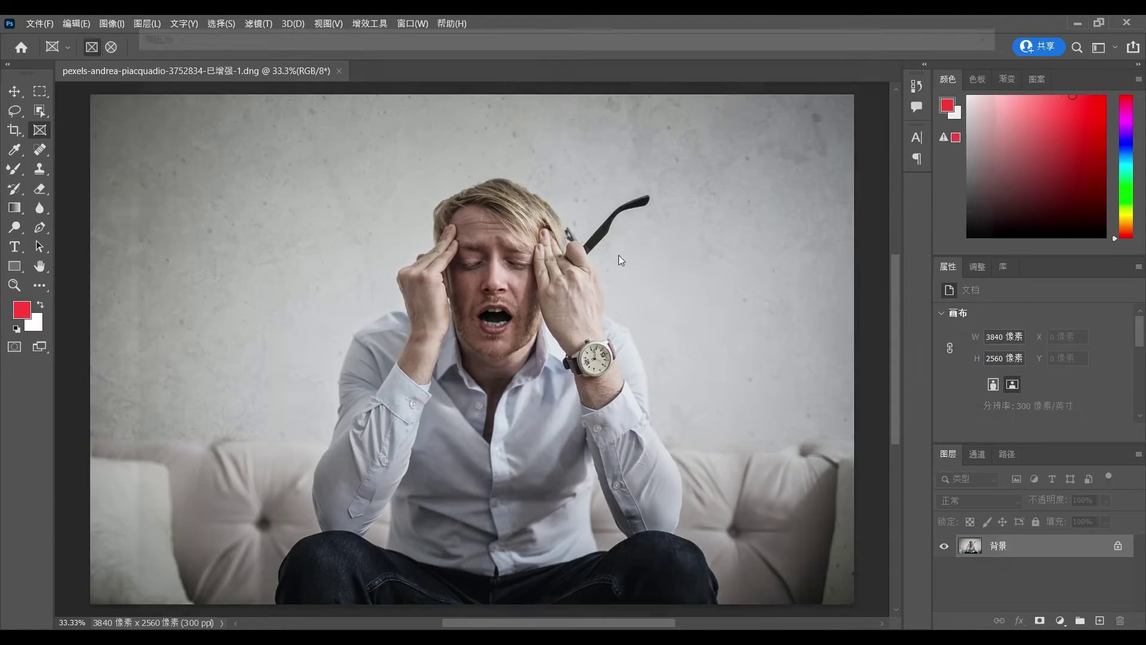
left_click(889, 88)
left_click(878, 109)
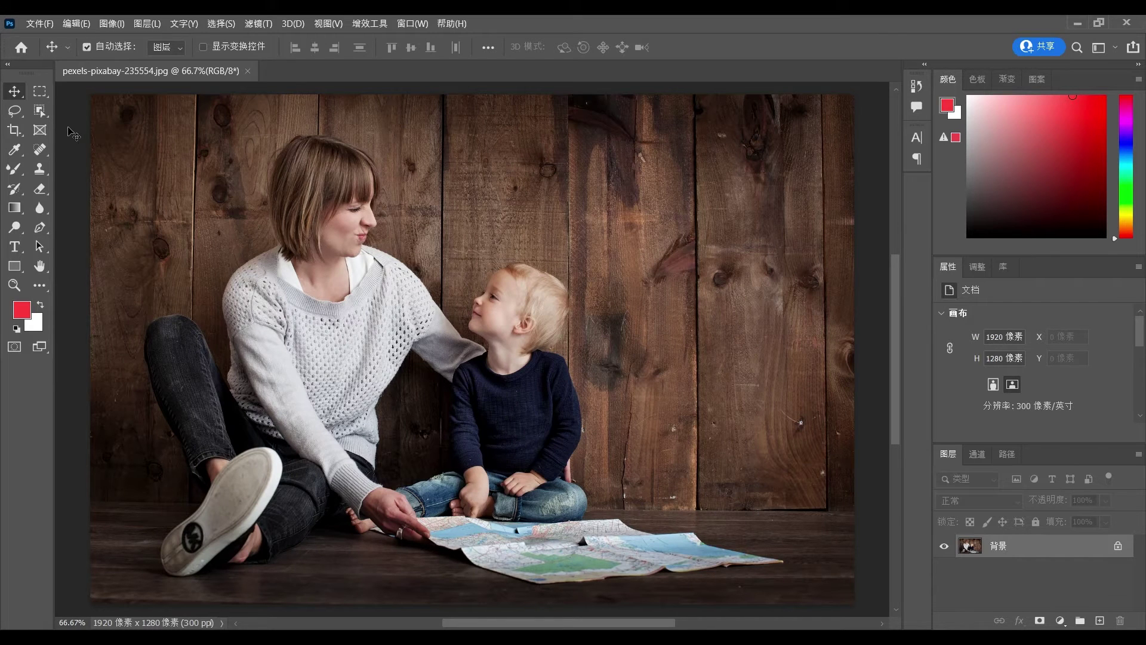
Object-select the boy and the woman together and mask out the wooden background
left_click(40, 111)
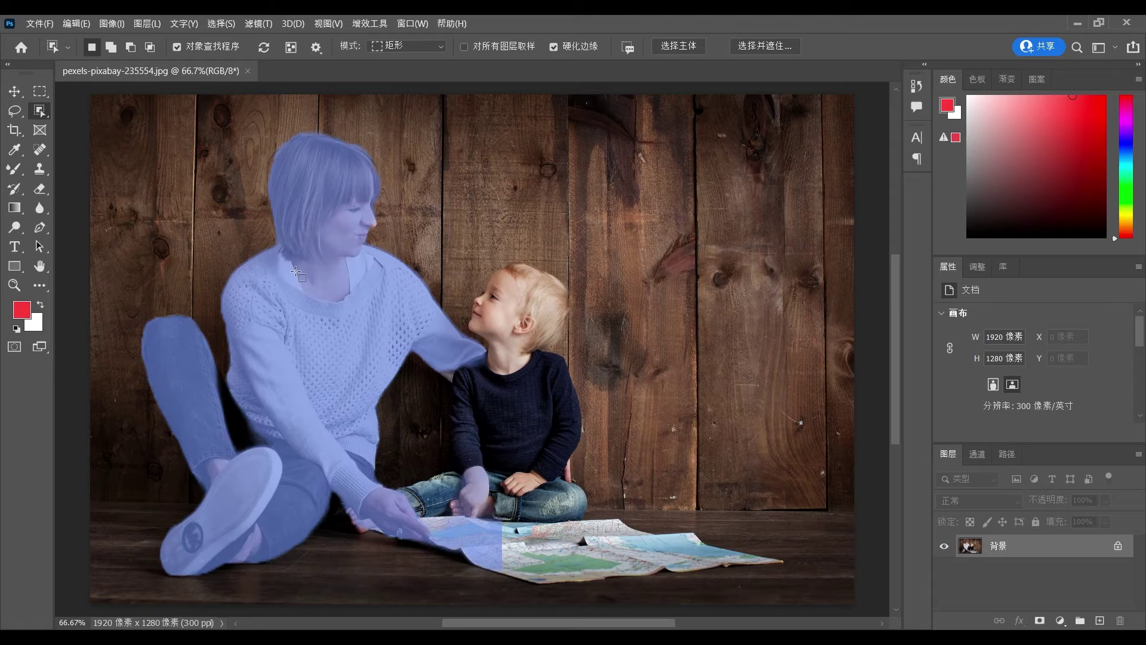
left_click(298, 271)
left_click(501, 370)
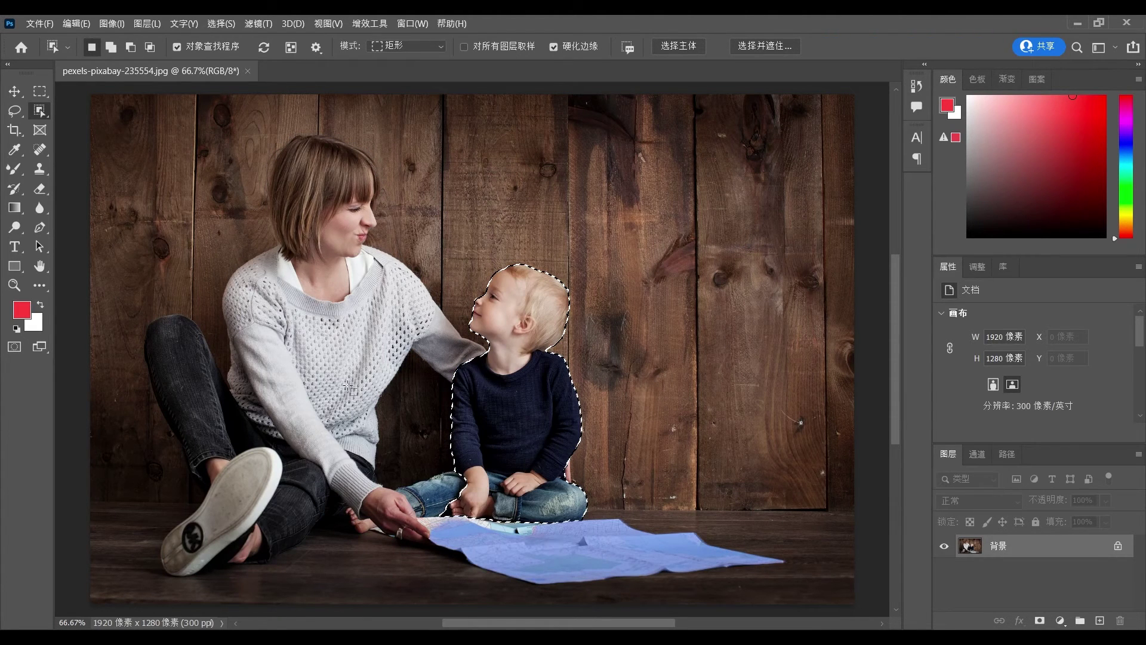
left_click(351, 348, "shift")
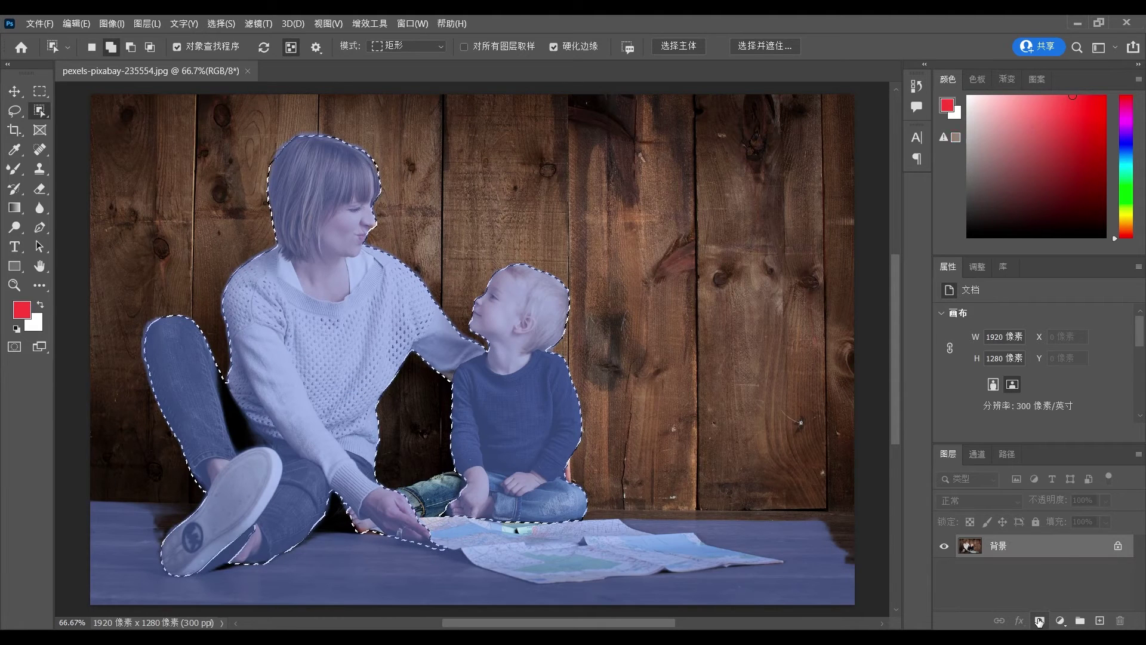
left_click(1039, 621)
left_click(21, 96)
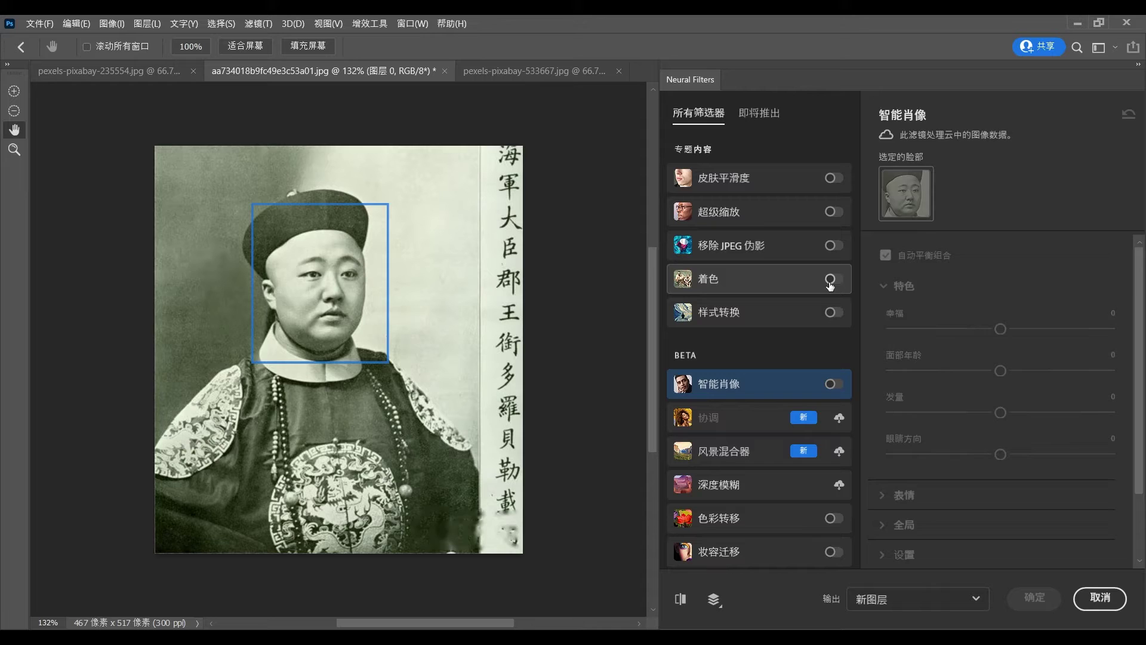
Apply the sunset Landscape Mixer preset to the mountain photo and raise the Winter slider
left_click(829, 278)
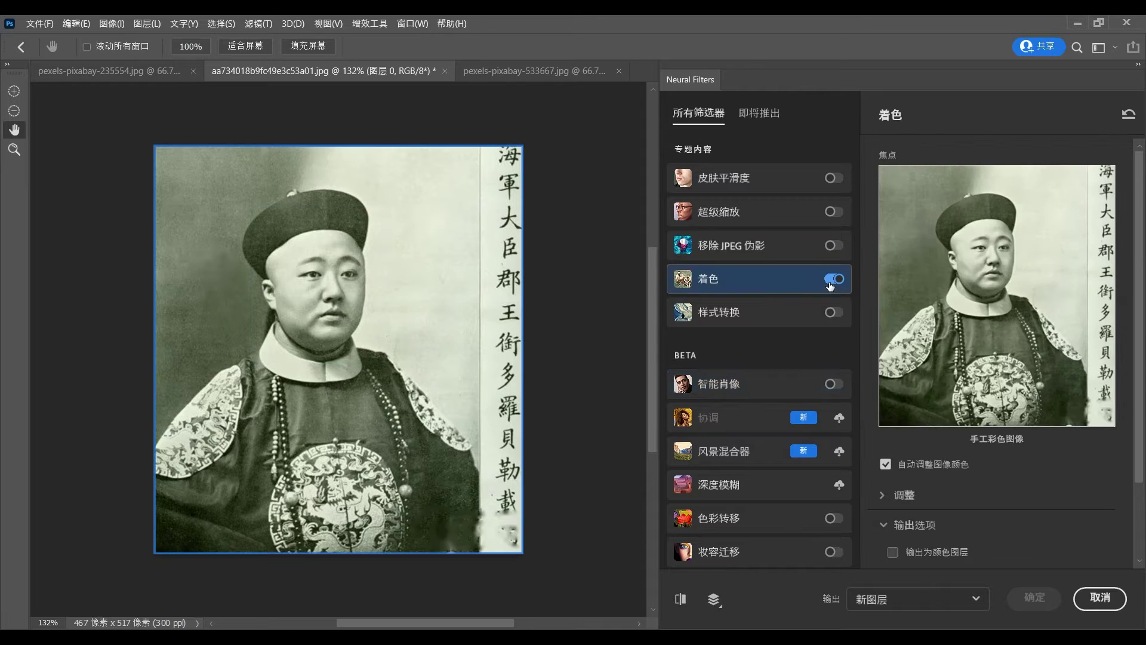
scroll(959, 513, "down", 1)
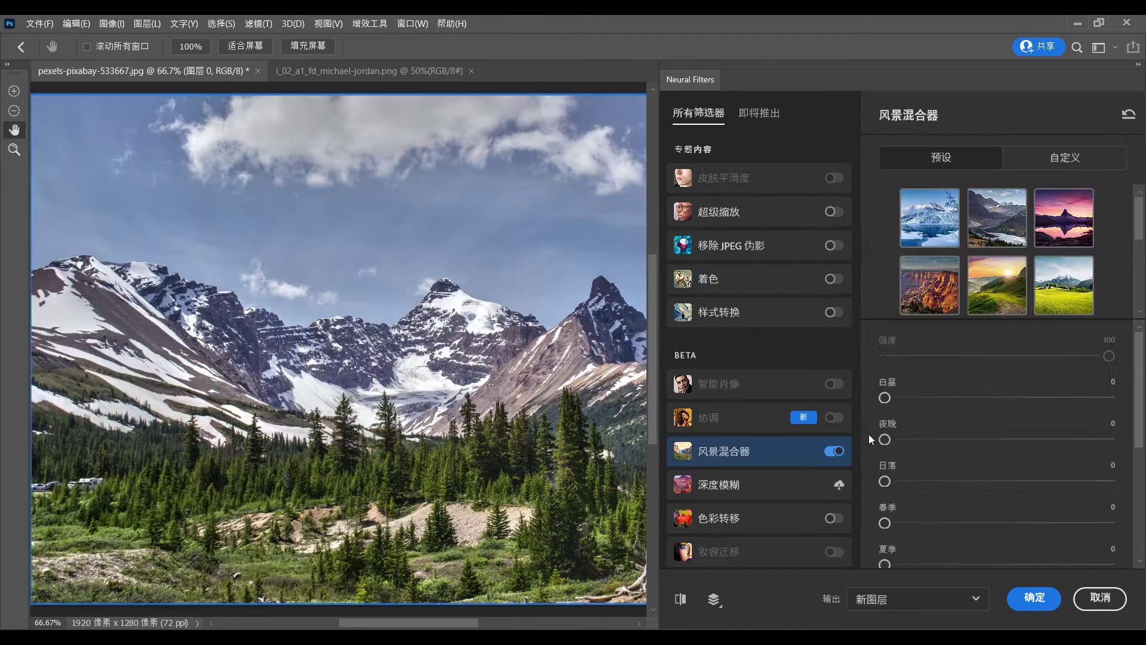
left_click(1002, 306)
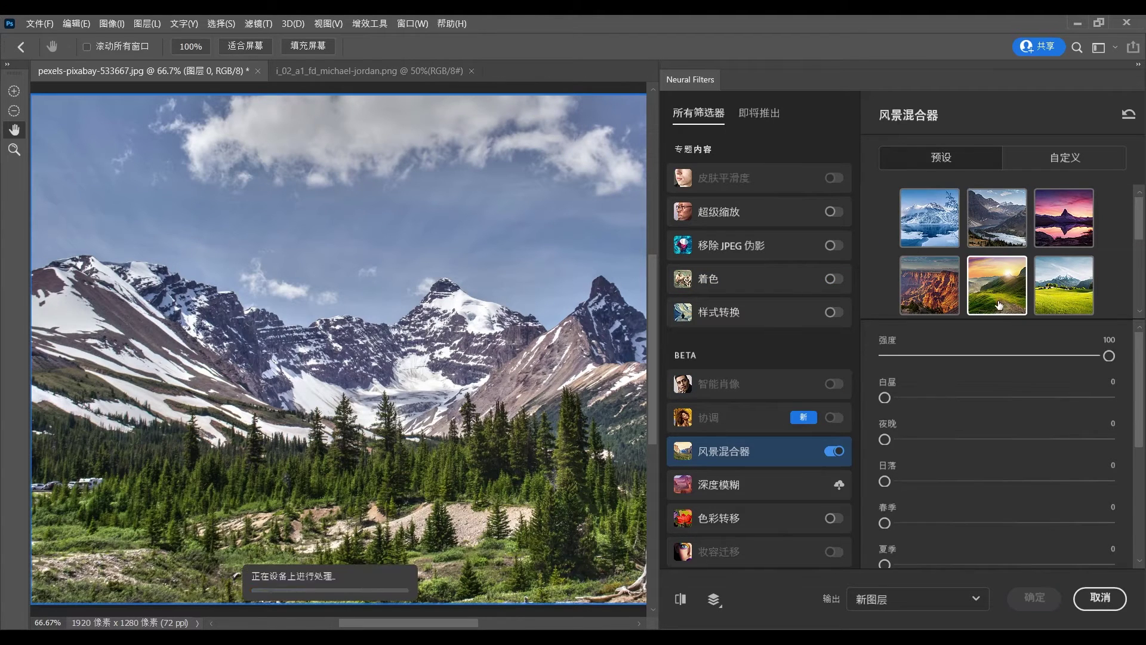
scroll(1025, 432, "down", 3)
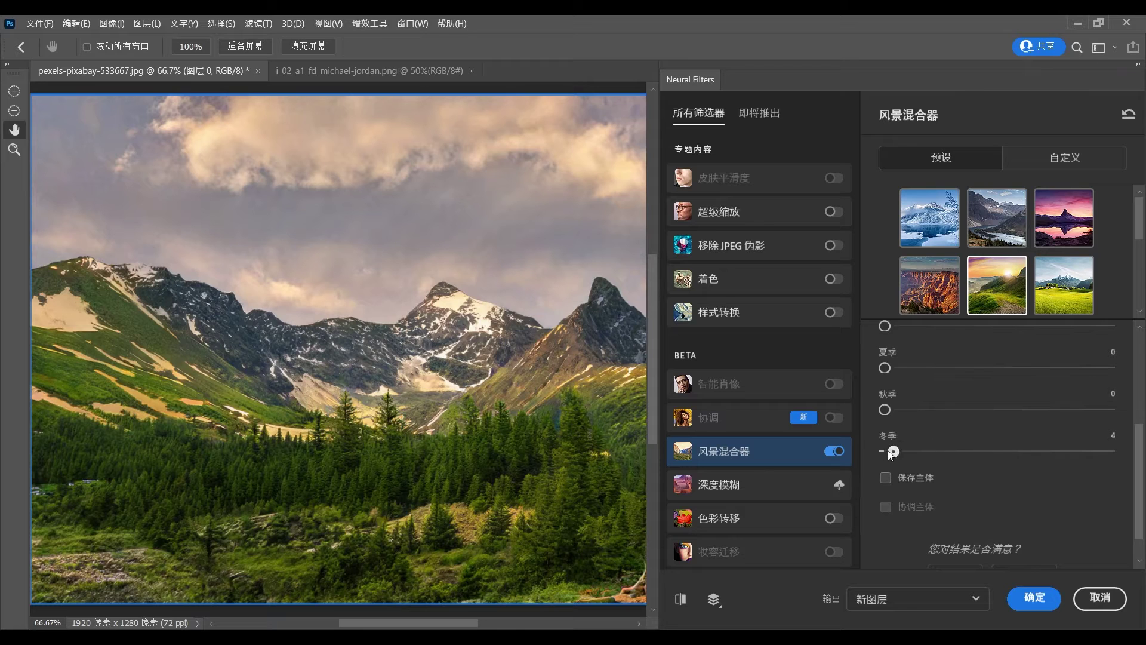
left_click_drag(884, 451, 1051, 451)
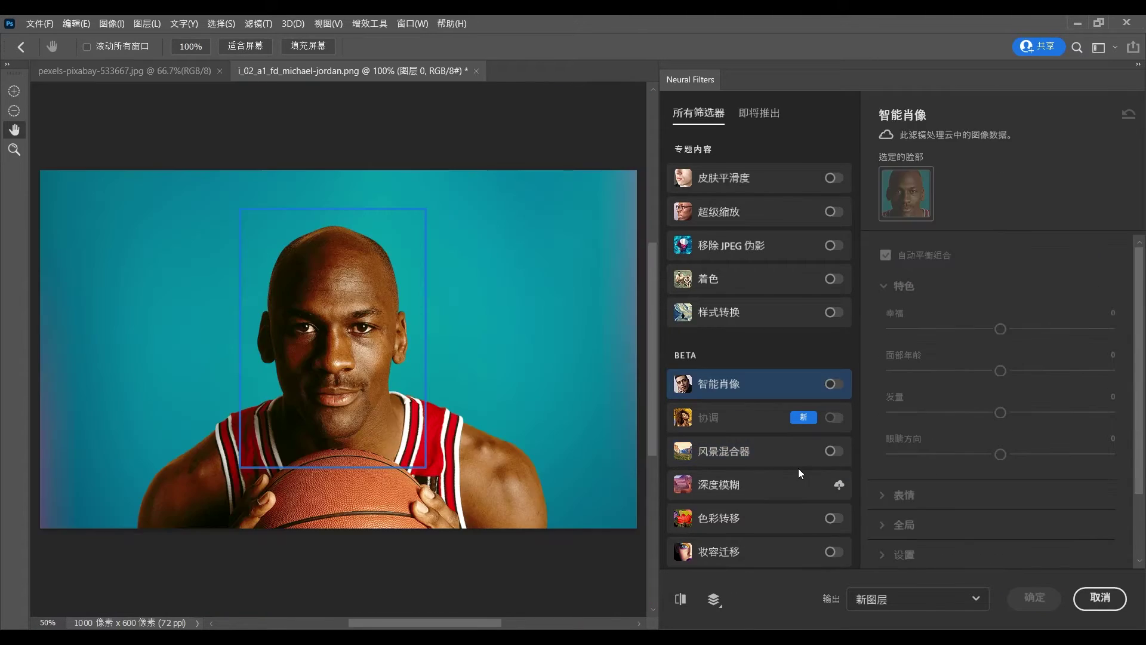
Enable Color Transfer and recolour the basketball portrait with the second preset
left_click(827, 520)
left_click(934, 229)
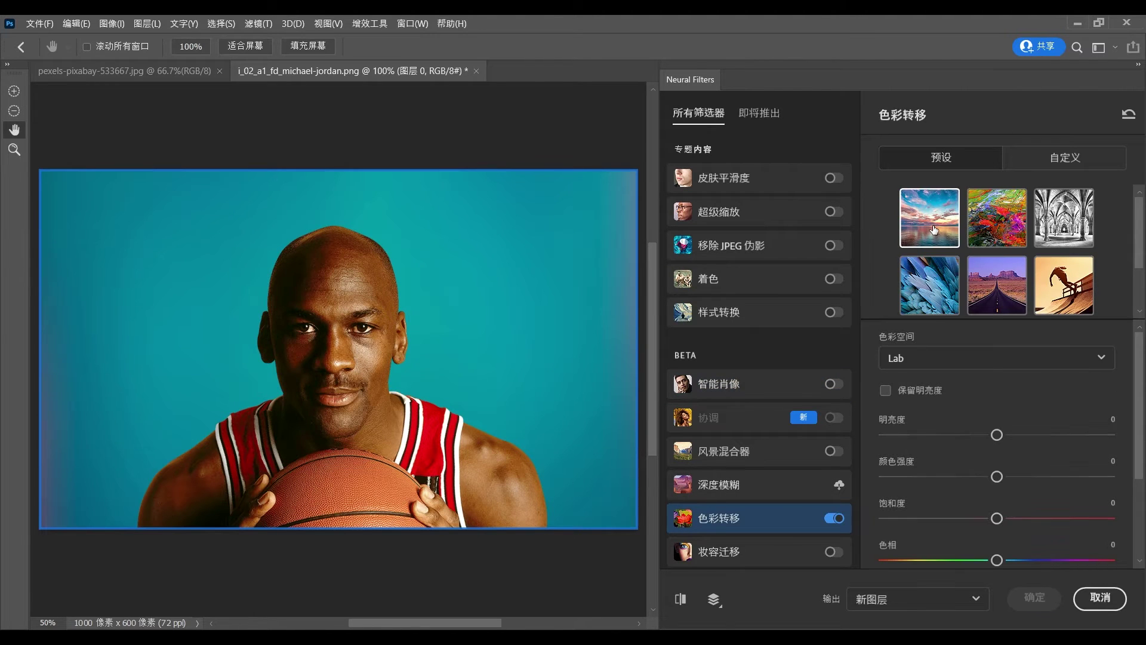
left_click(1006, 232)
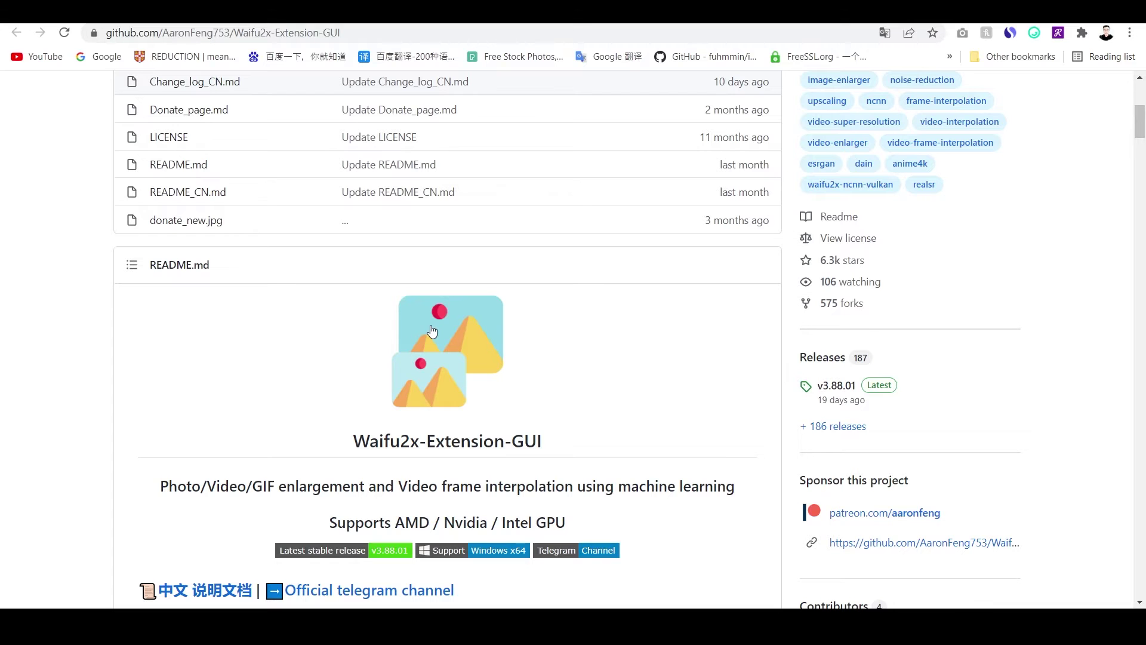
scroll(432, 332, "down", 10)
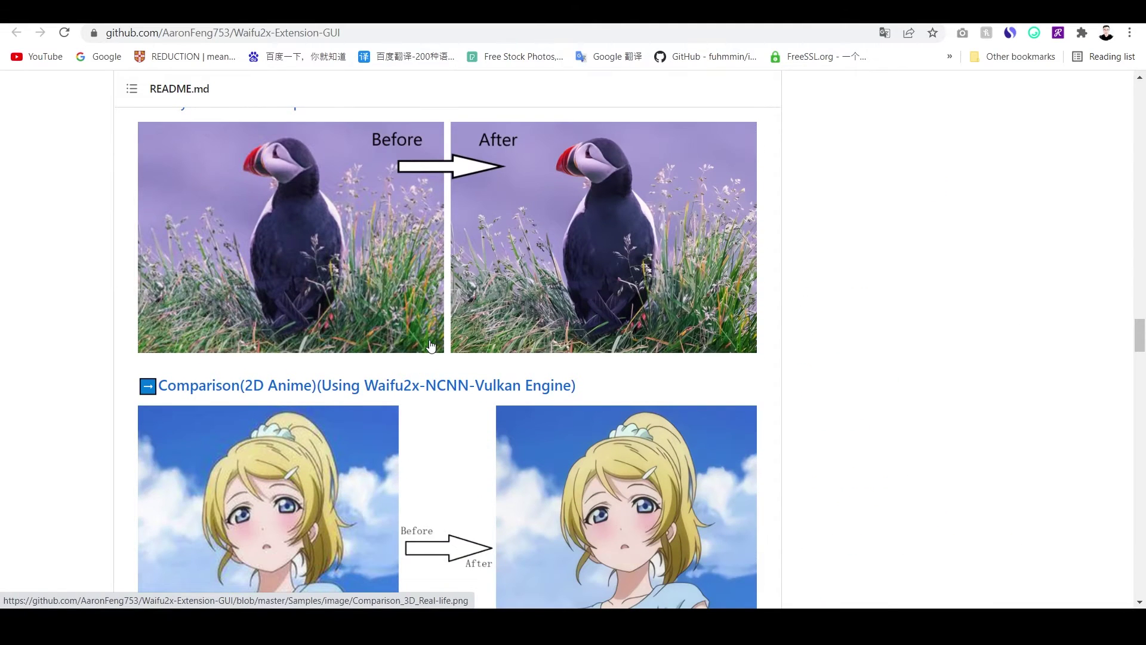
scroll(431, 345, "down", 4)
scroll(430, 342, "down", 4)
scroll(430, 343, "down", 1)
scroll(431, 343, "down", 3)
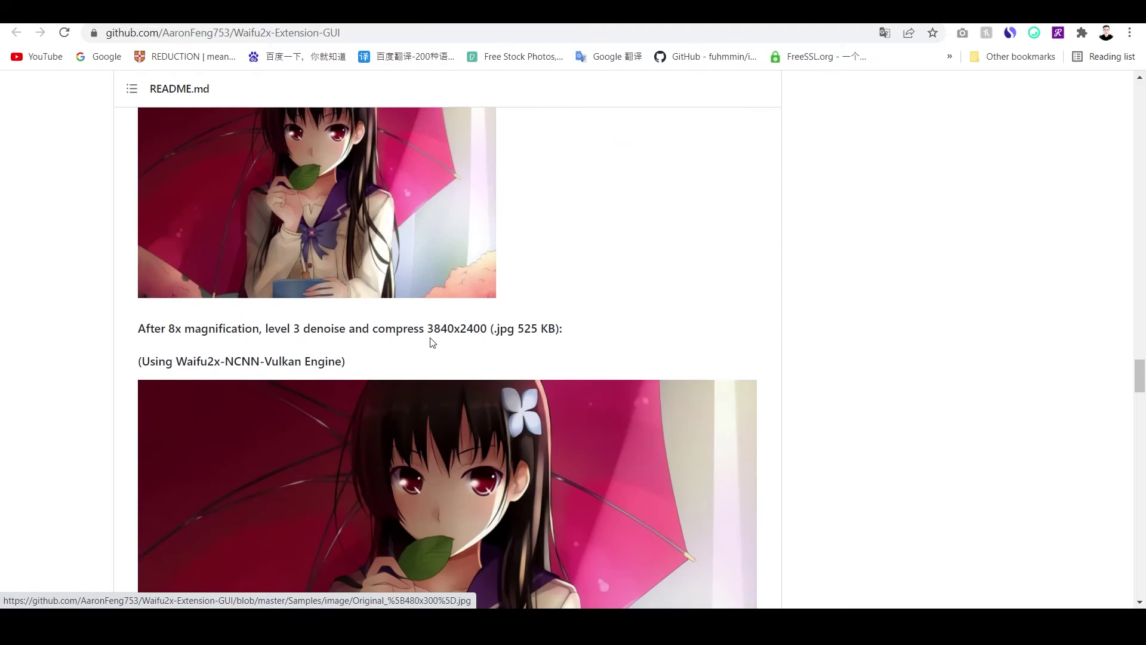
scroll(430, 337, "down", 4)
scroll(431, 338, "down", 6)
scroll(432, 343, "up", 2)
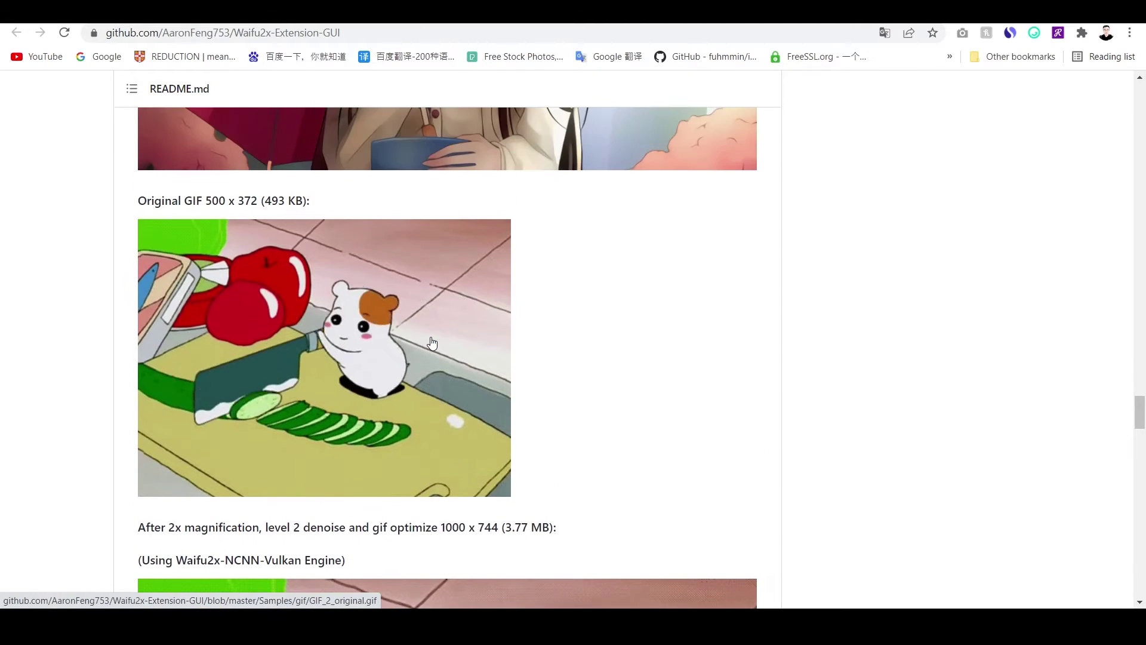
scroll(432, 343, "down", 8)
scroll(432, 342, "down", 1)
scroll(433, 342, "down", 1)
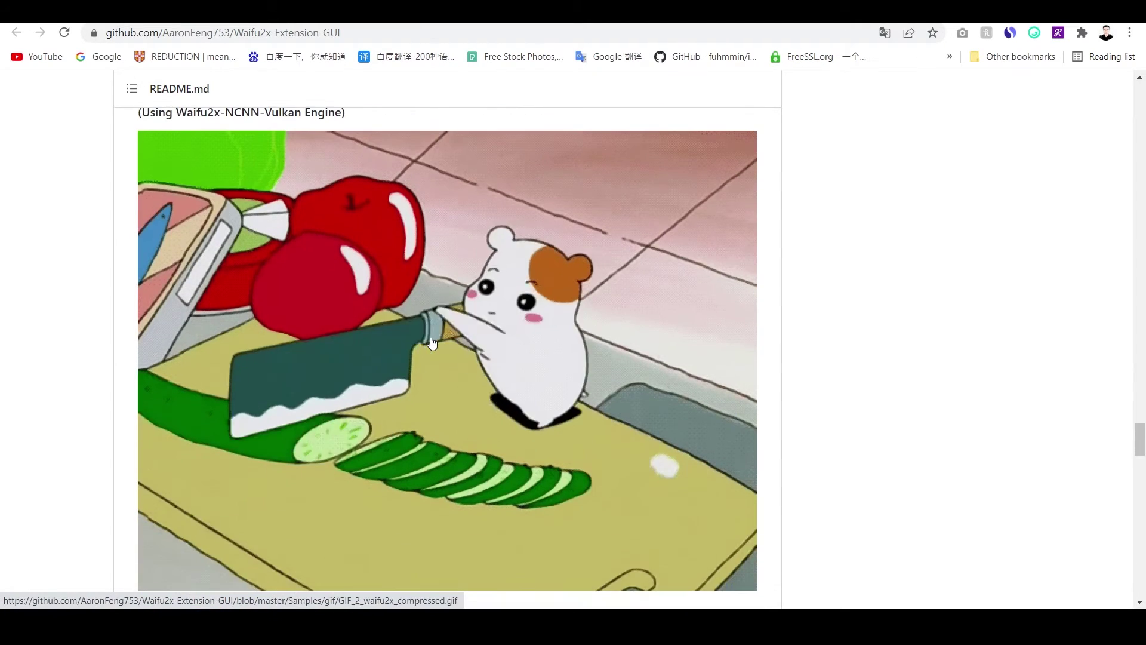
scroll(433, 343, "down", 6)
scroll(432, 340, "up", 15)
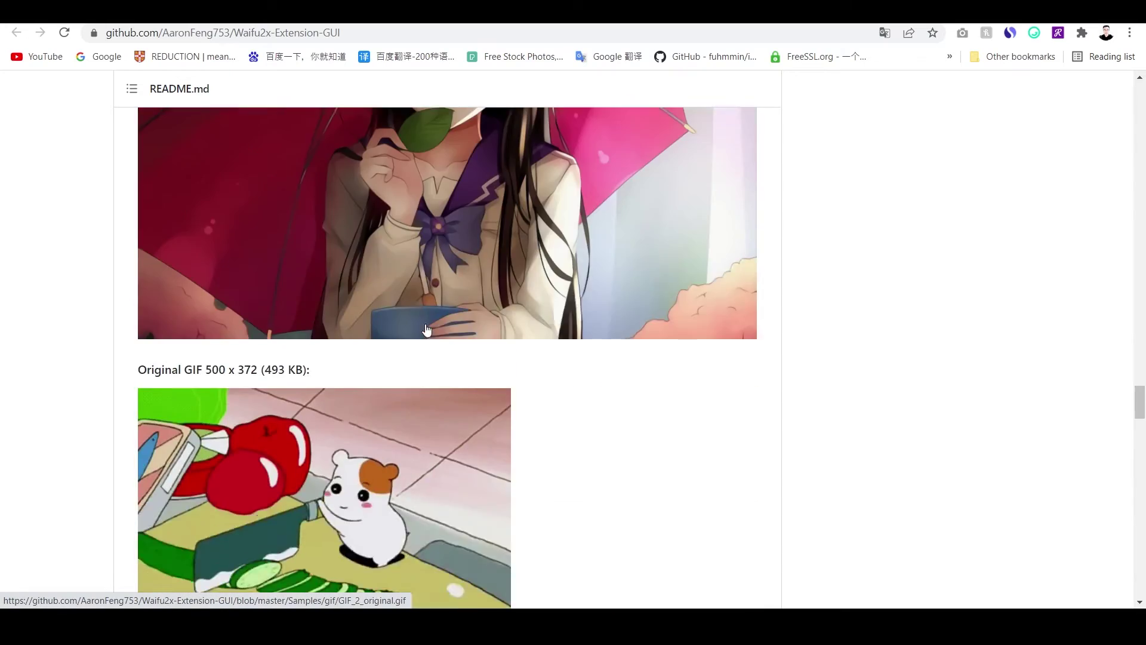
scroll(431, 330, "up", 10)
scroll(431, 329, "up", 6)
scroll(431, 330, "up", 15)
scroll(432, 328, "up", 3)
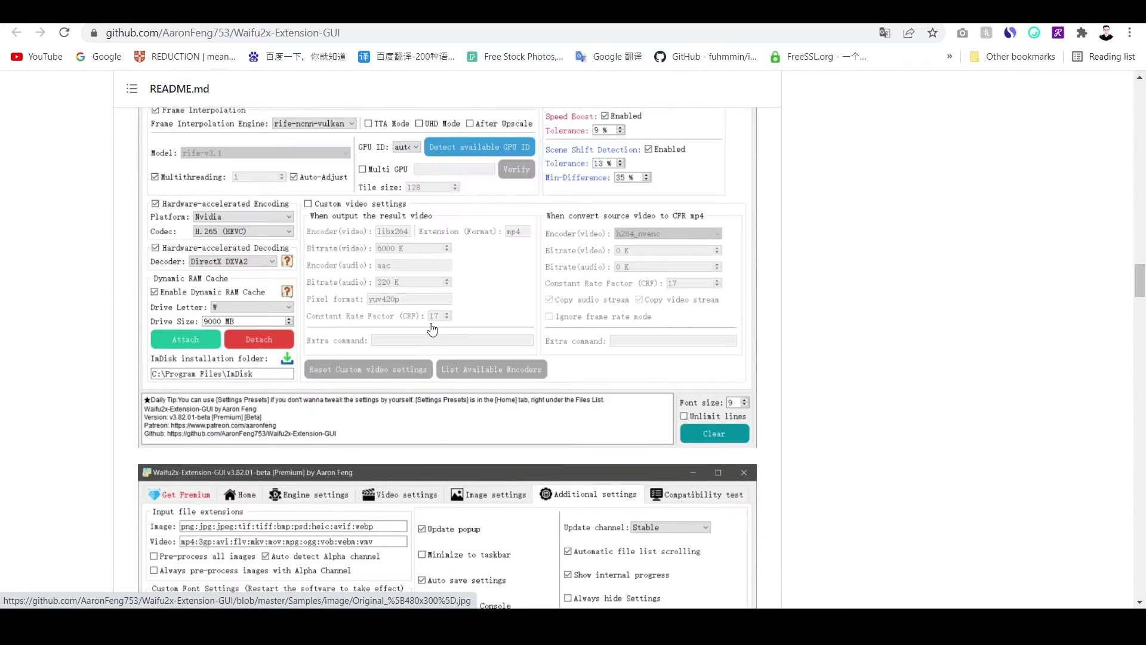
scroll(433, 328, "up", 3)
scroll(433, 328, "up", 1)
scroll(433, 328, "up", 5)
scroll(433, 328, "up", 8)
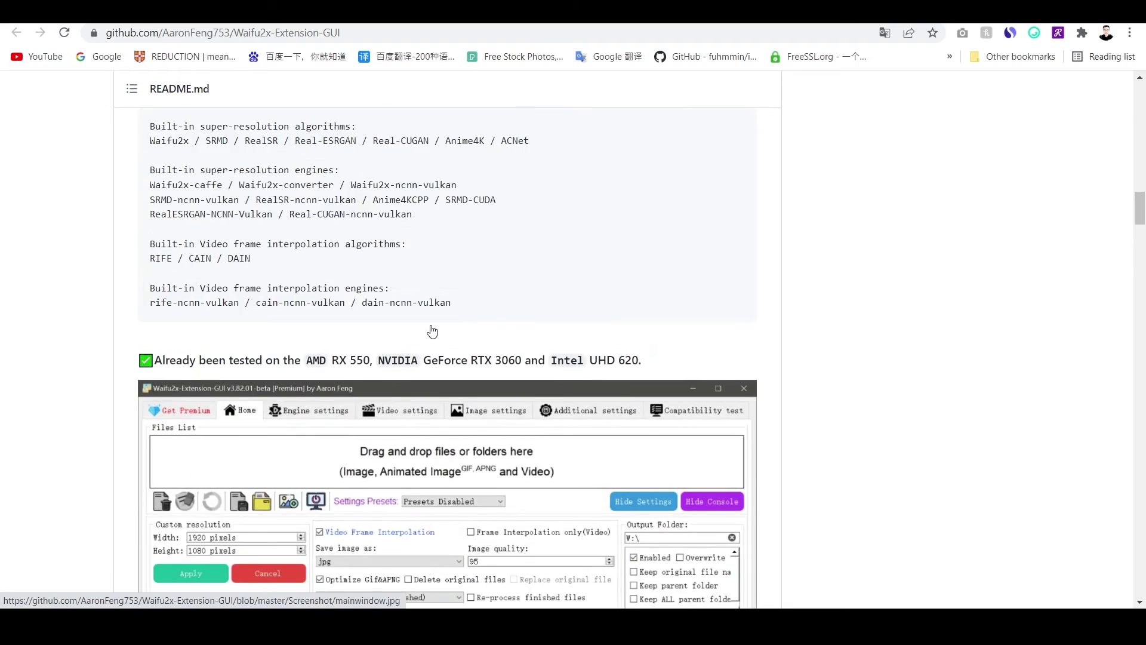
scroll(434, 330, "up", 4)
scroll(431, 328, "up", 5)
scroll(431, 328, "up", 7)
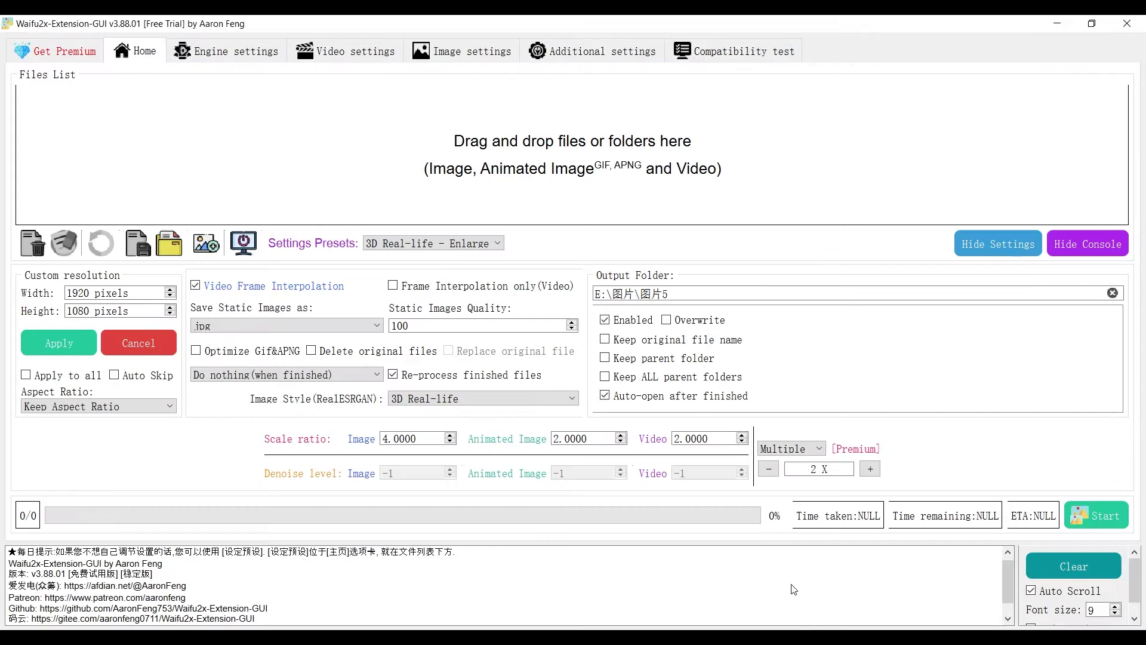
mouse_move(367, 125)
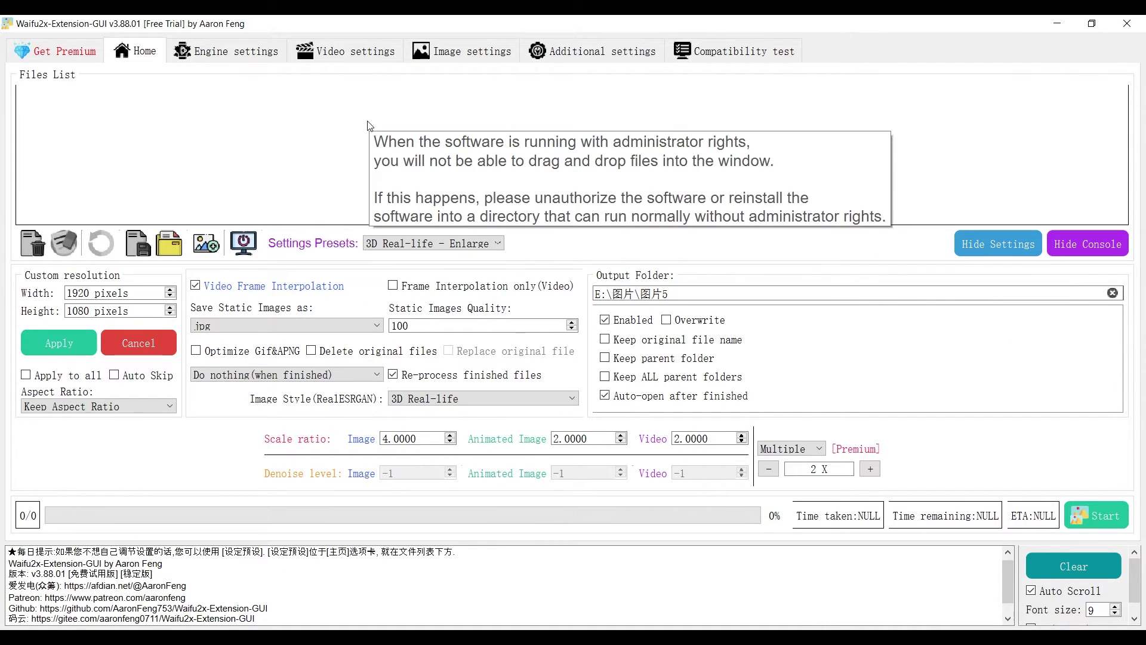
Switch the interface language to 简体中文 in Additional settings
left_click(603, 51)
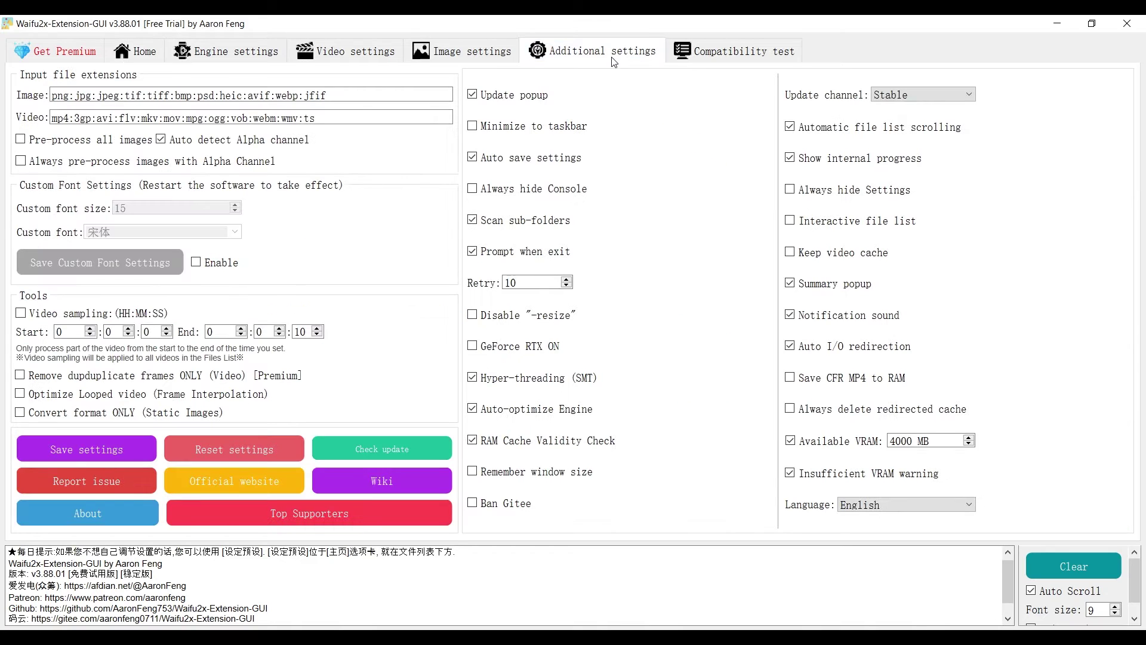
left_click(906, 504)
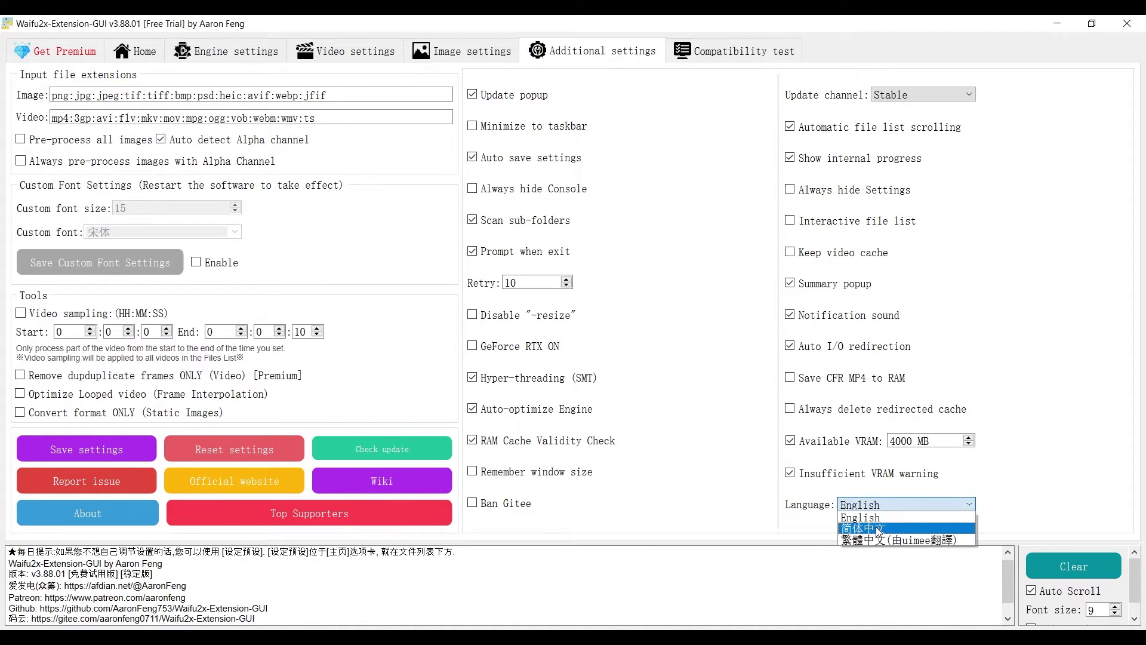
left_click(871, 527)
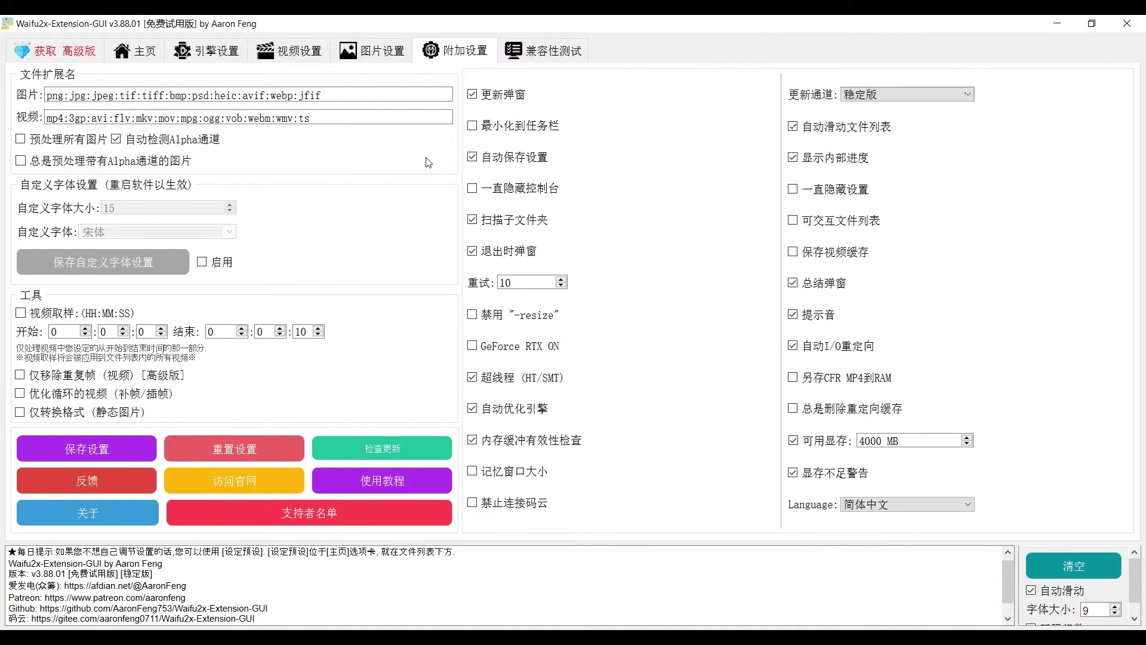
Browse the Image, Video and Engine settings tabs, then return to the Home tab
left_click(382, 53)
left_click(313, 52)
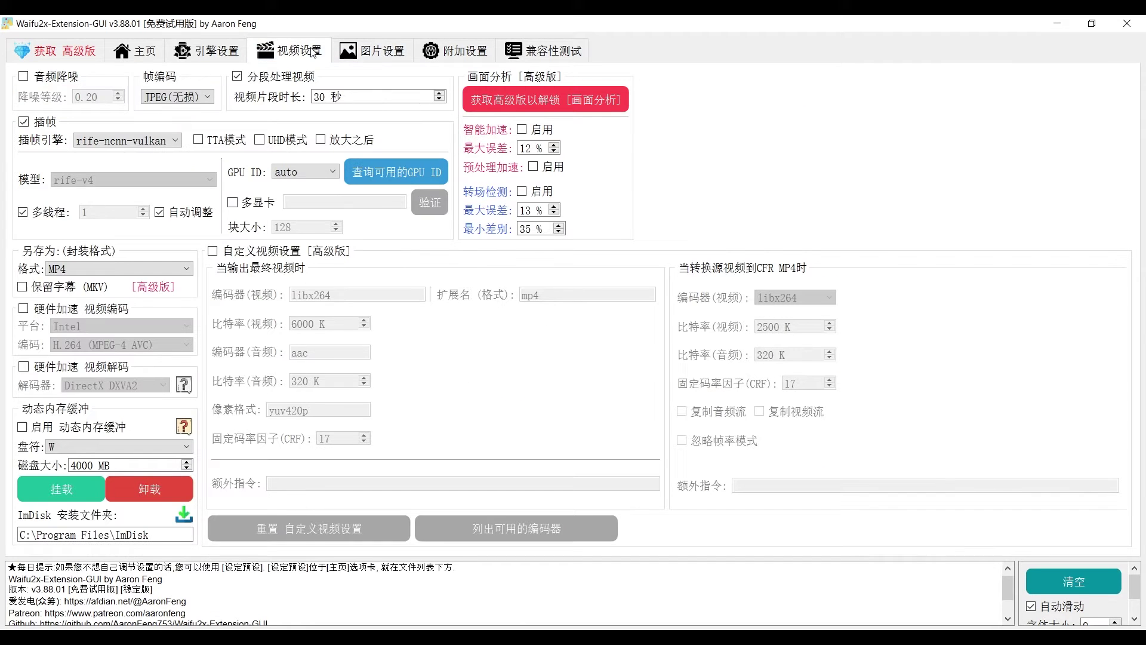
left_click(213, 54)
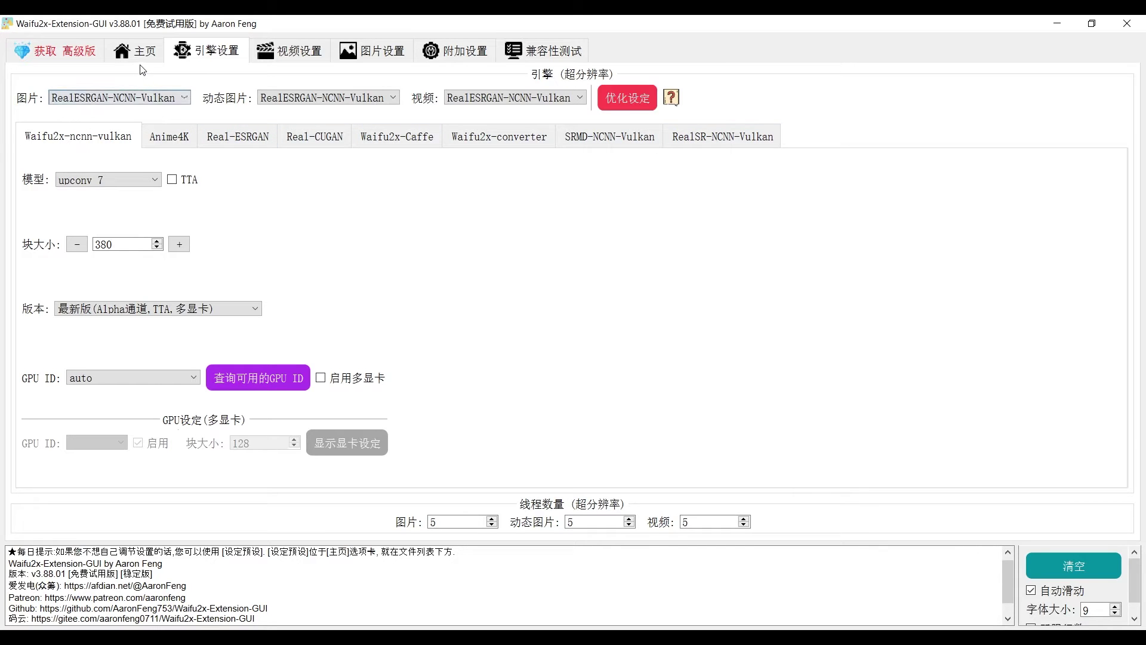
left_click(141, 63)
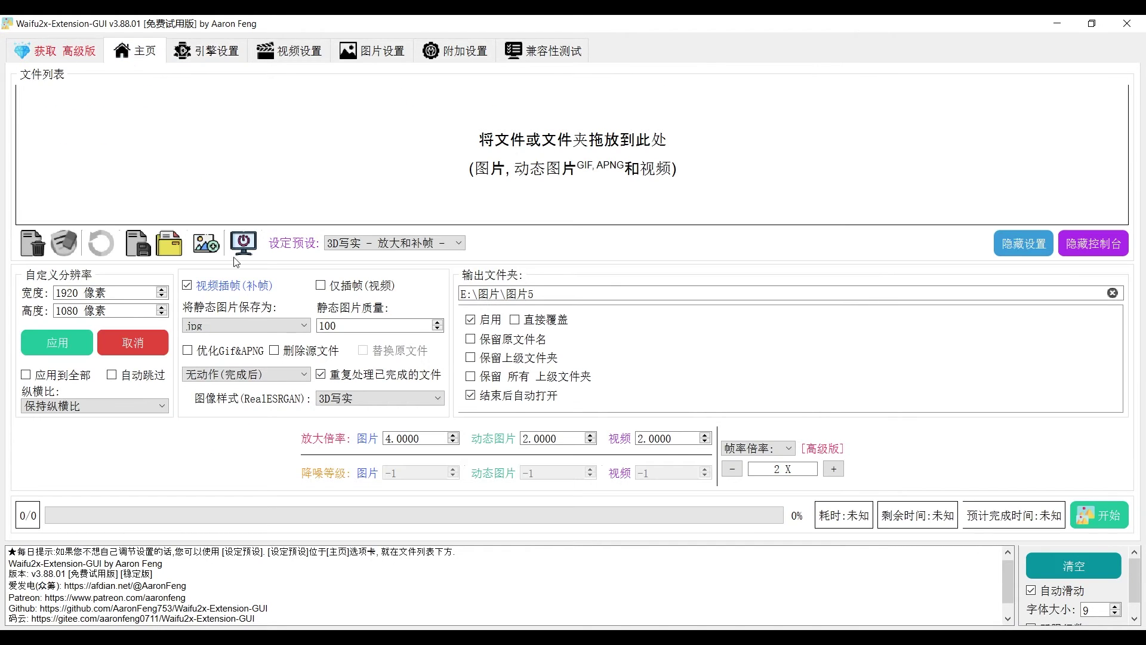
Drag the JPG into the Files List and select the preset 3D写实 - 放大和补帧 - 最高质量(慢)
left_click_drag(429, 442, 304, 159)
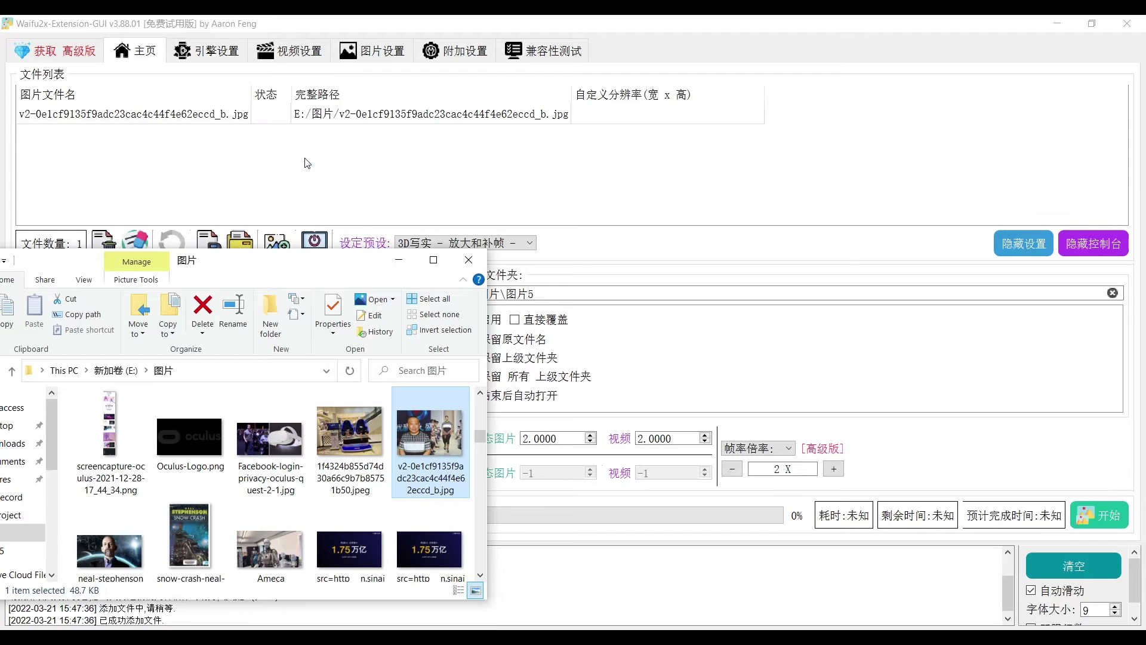
left_click(399, 259)
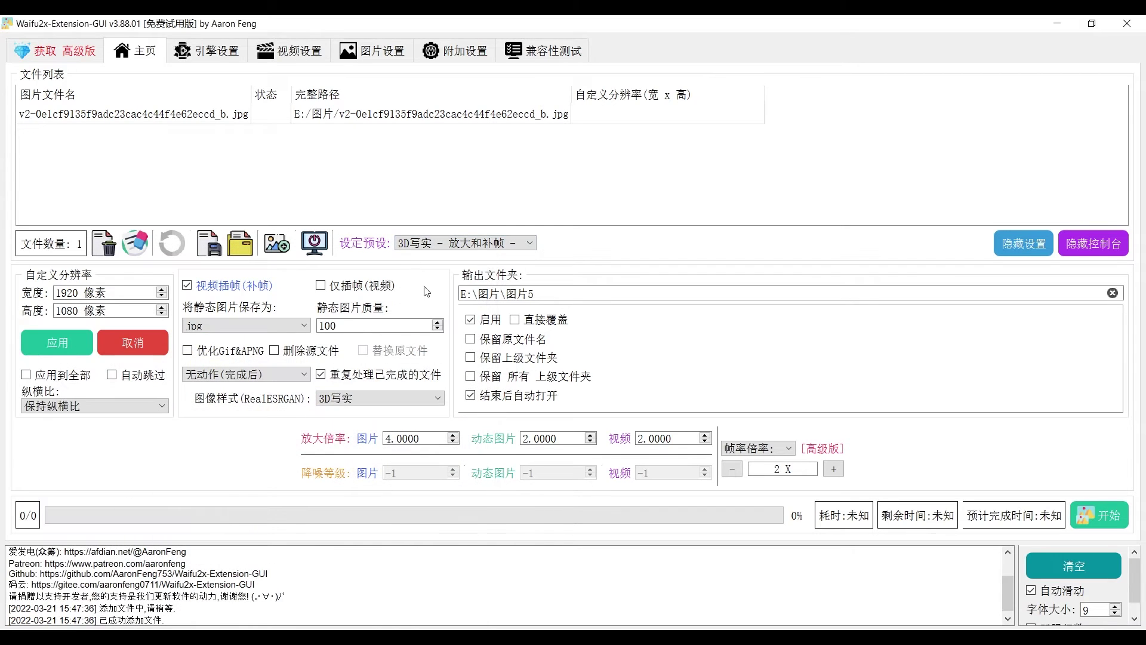
left_click(480, 245)
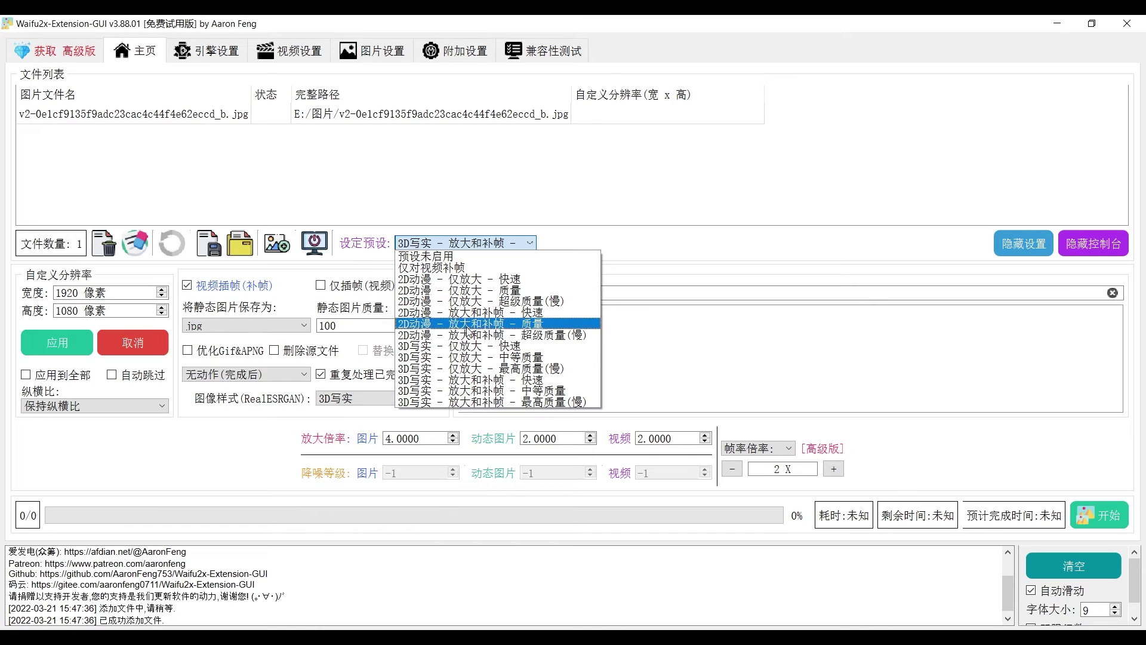
left_click(468, 401)
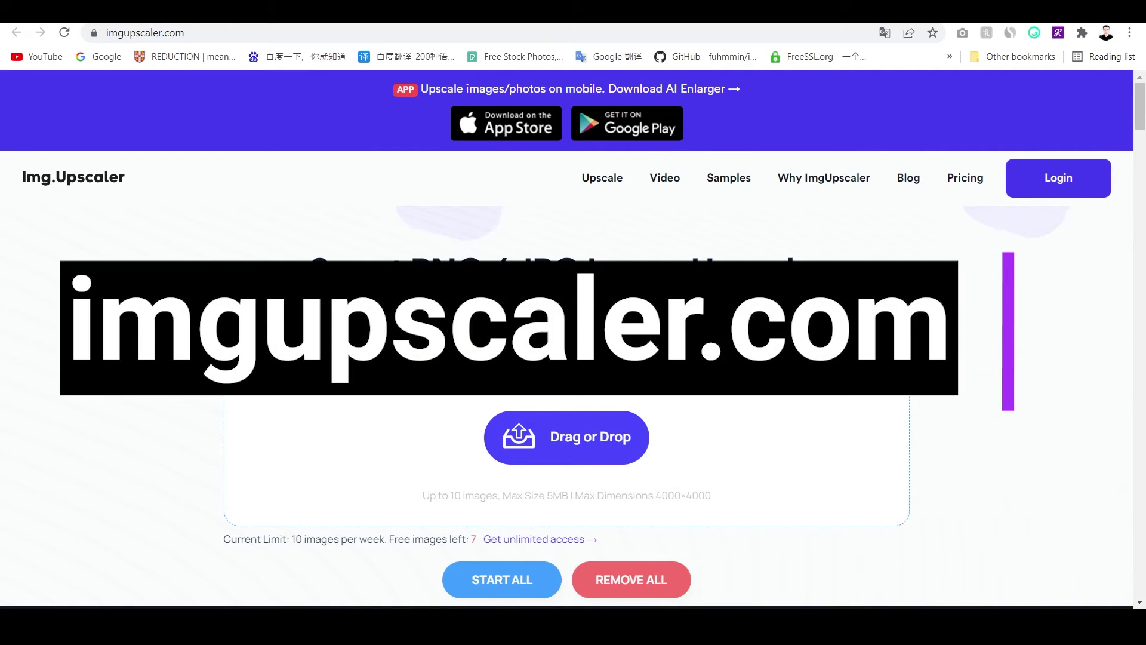
Upload chayka-boredapeclub.jpg to imgupscaler.com
scroll(573, 344, "down", 1)
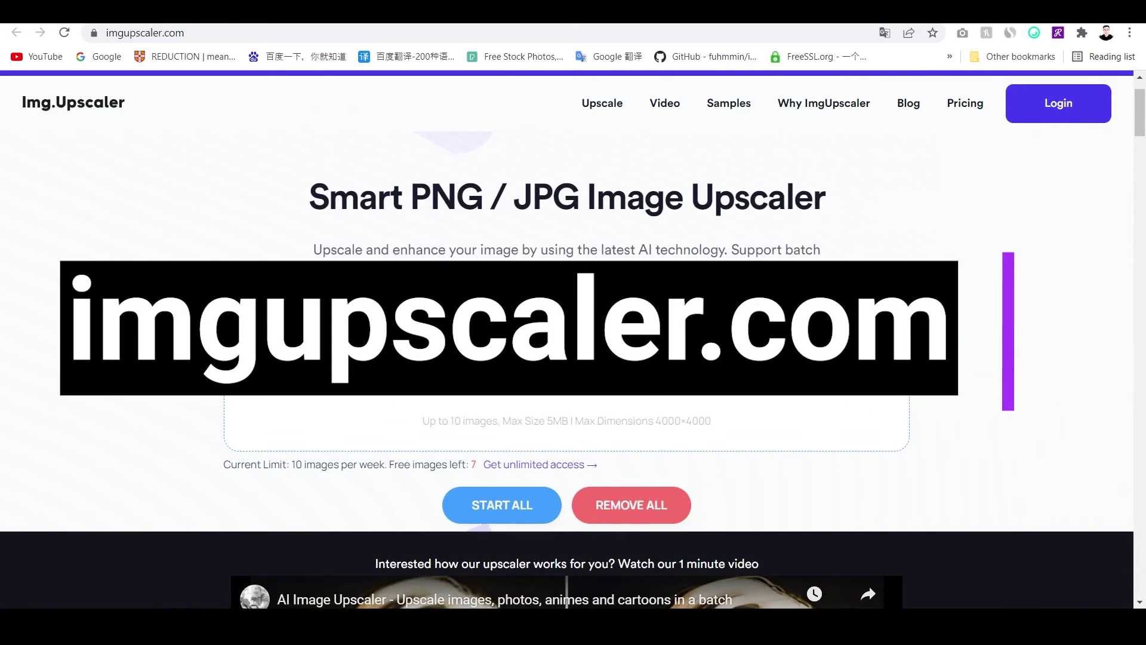
scroll(393, 305, "down", 5)
scroll(394, 305, "down", 4)
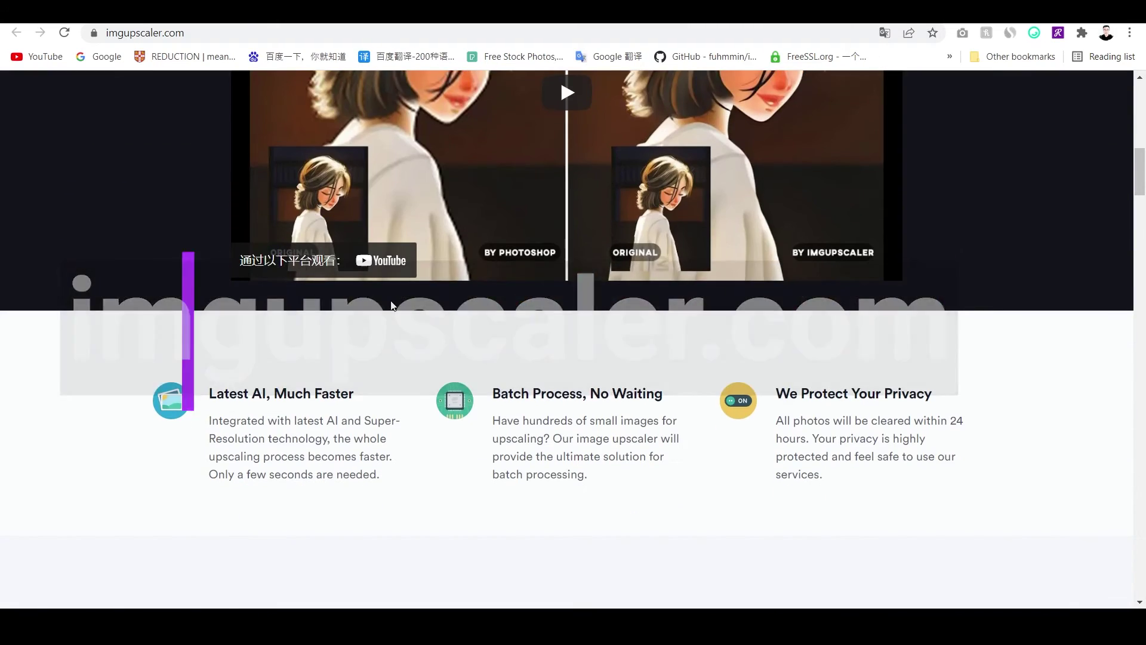
scroll(393, 305, "down", 3)
scroll(392, 303, "down", 4)
scroll(392, 303, "up", 15)
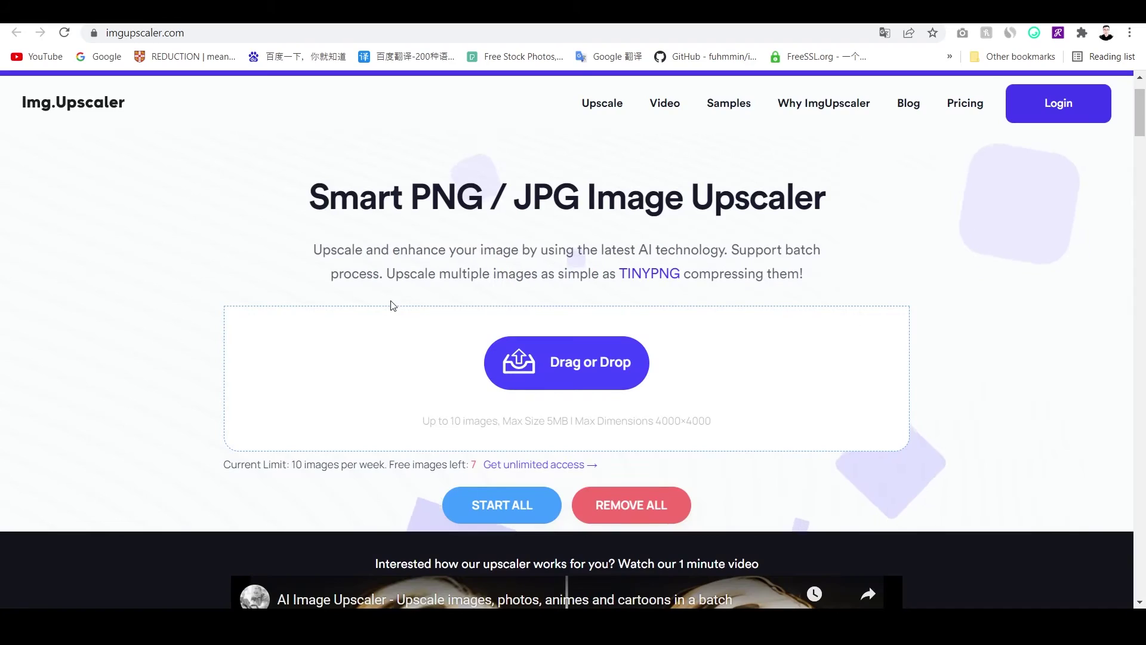
left_click(480, 355)
left_click(860, 567)
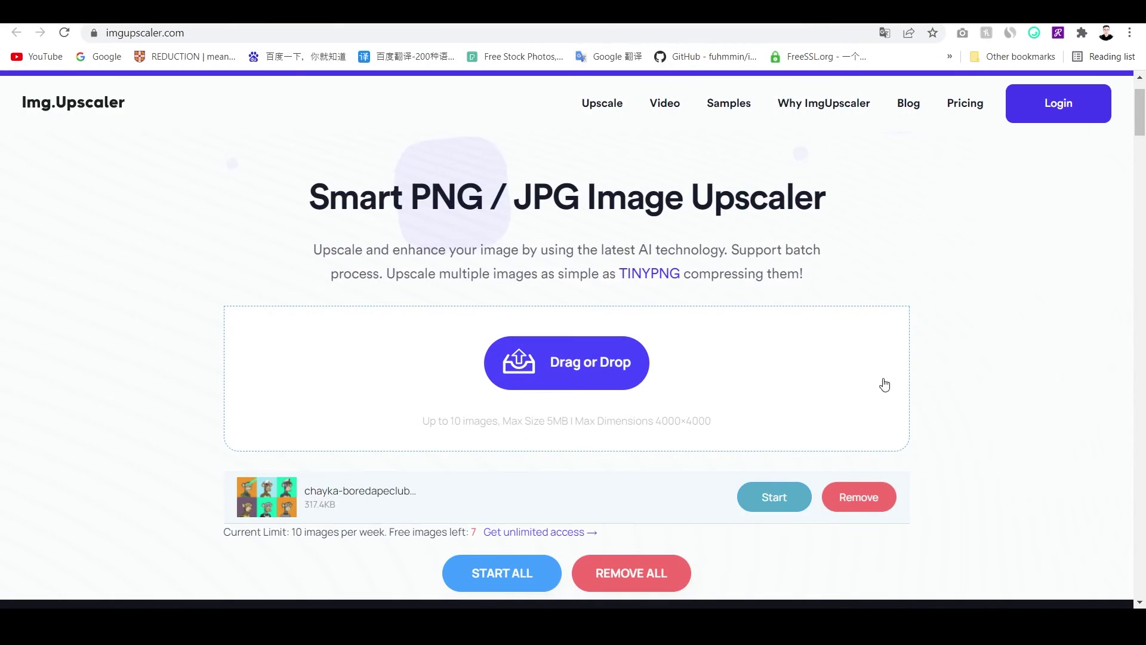
Upscale the ape collage 4x, download the result, and copy the upscaled image
scroll(880, 355, "down", 2)
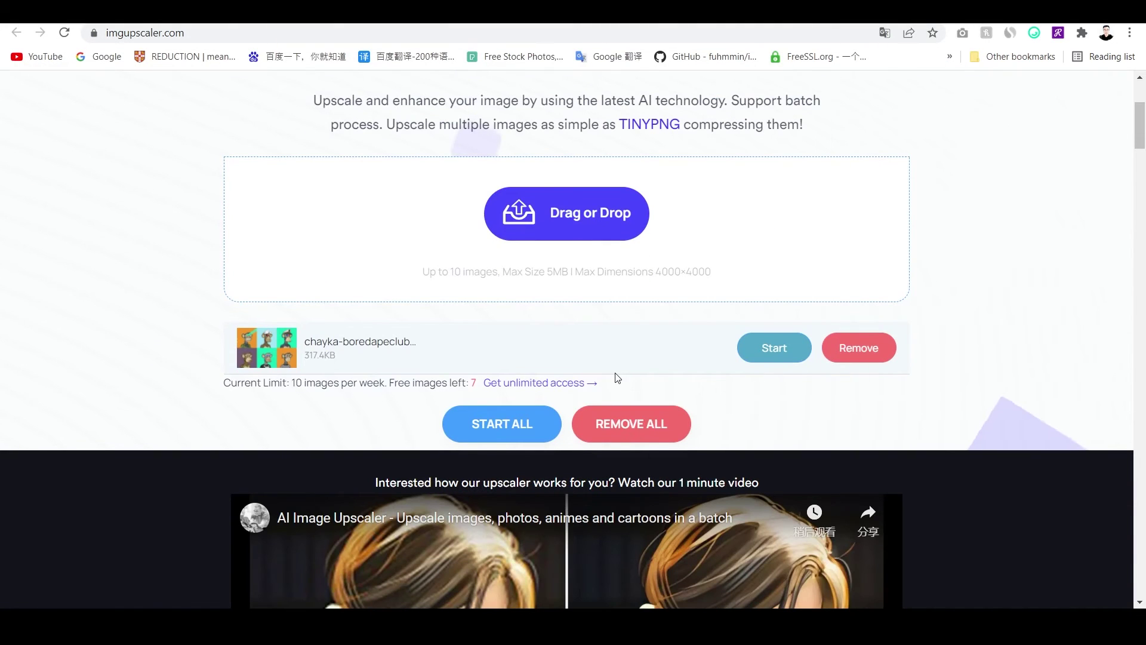
left_click(782, 358)
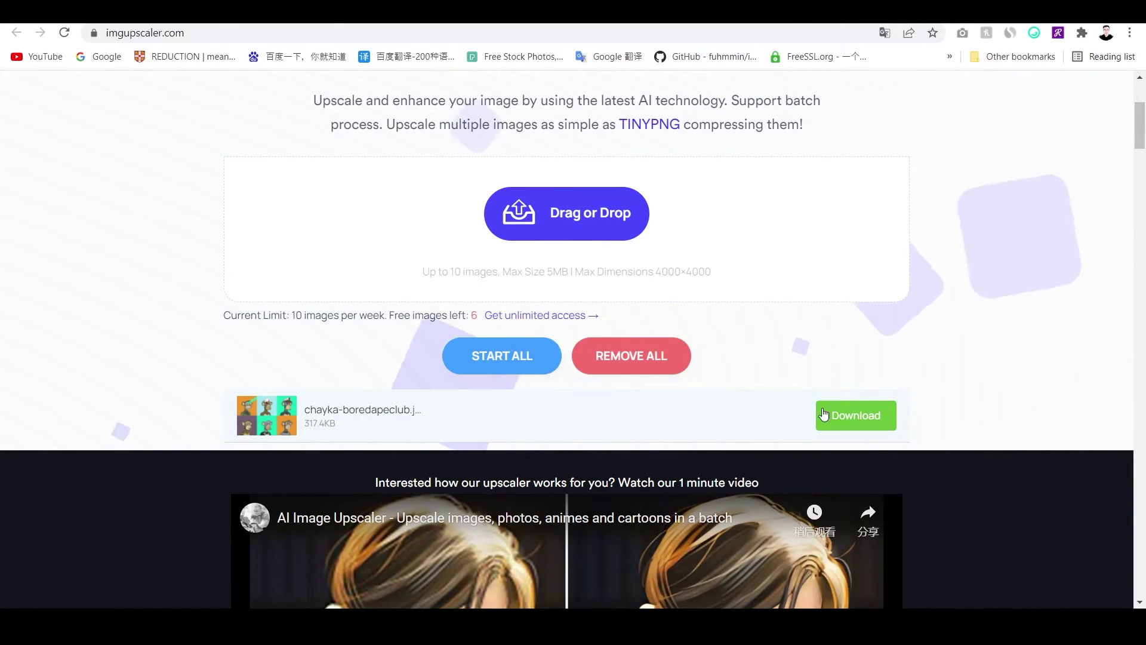
left_click(847, 413)
right_click(607, 269)
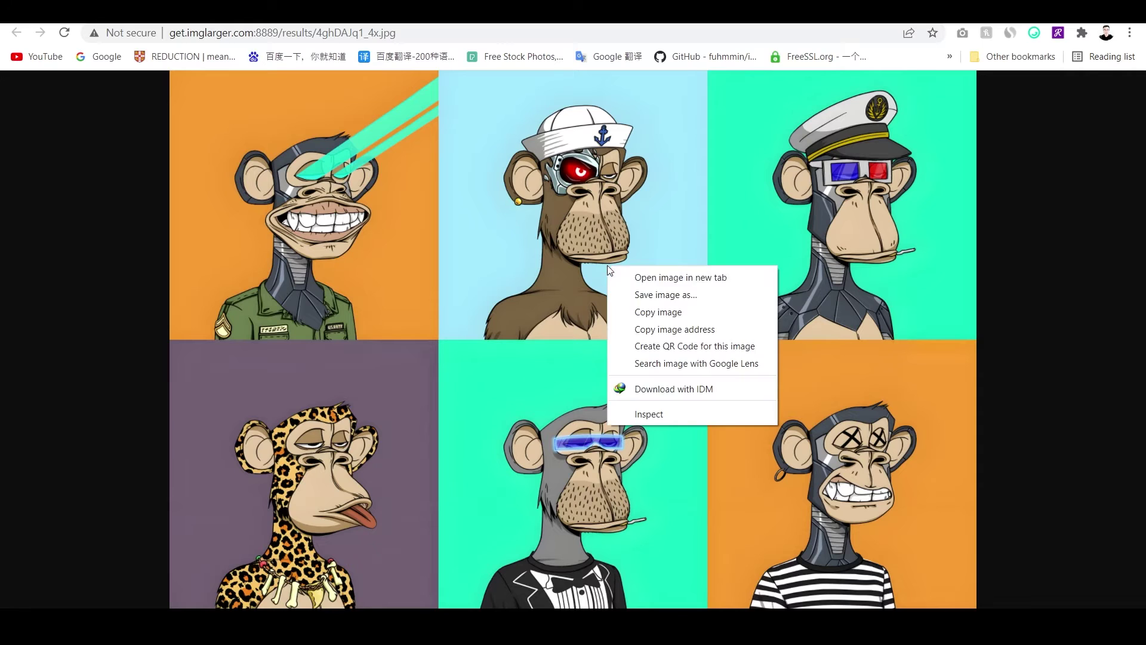
left_click(685, 310)
Return to imgupscaler and review the free weekly image limit, now 7 images left
key("ctrl+w")
left_click_drag(338, 316, 432, 314)
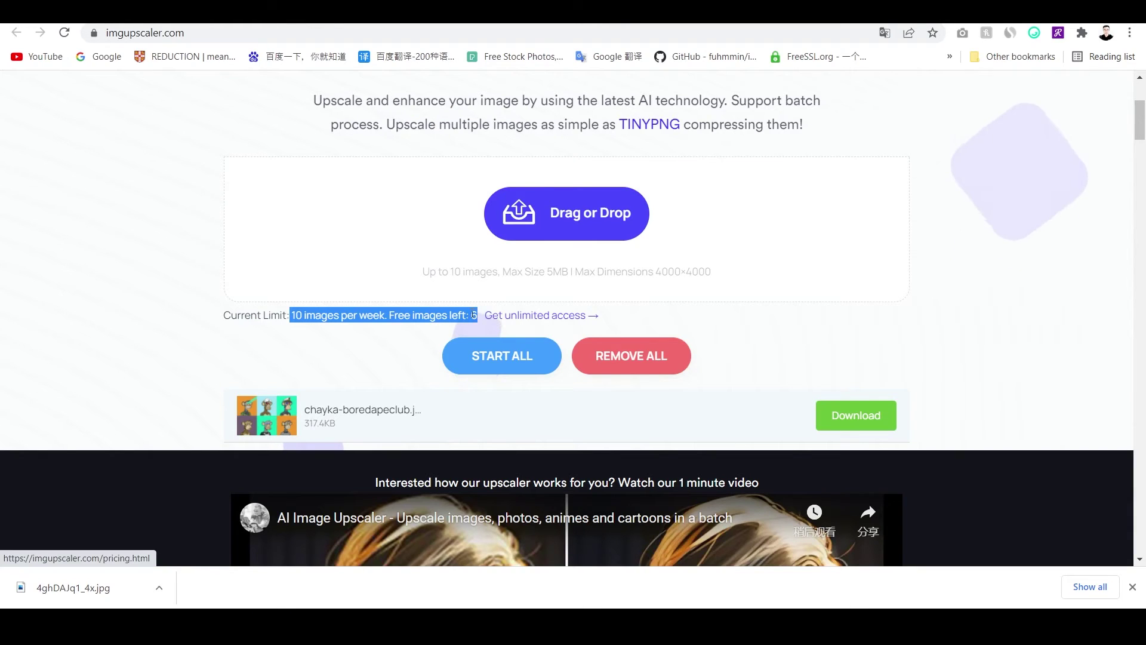
left_click(432, 314)
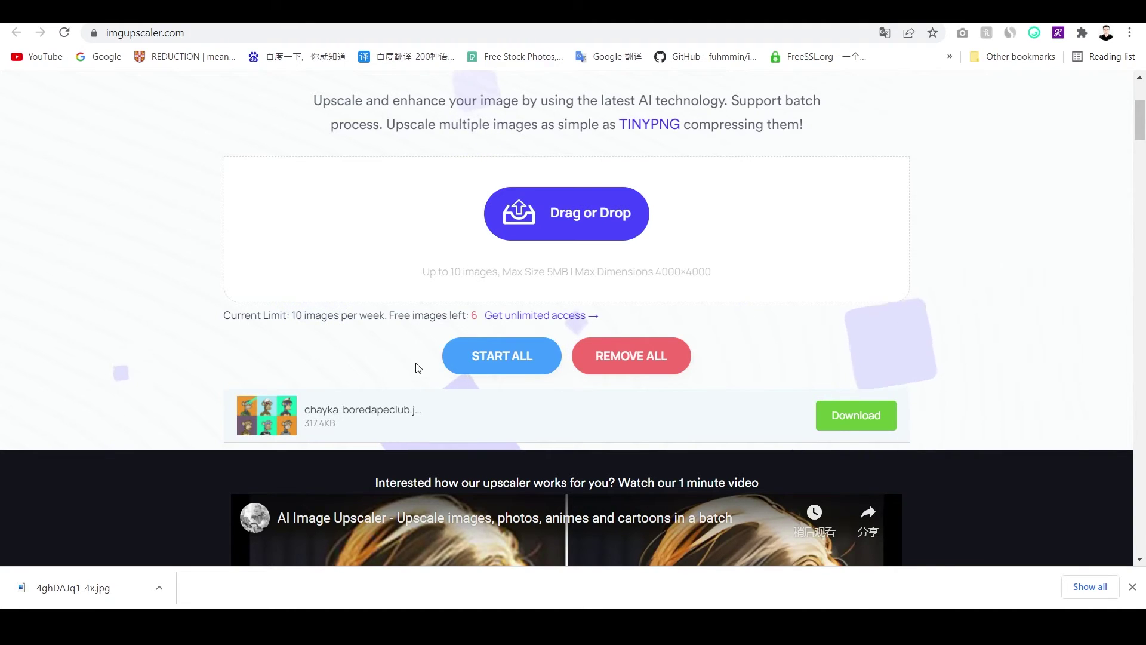
scroll(390, 304, "down", 10)
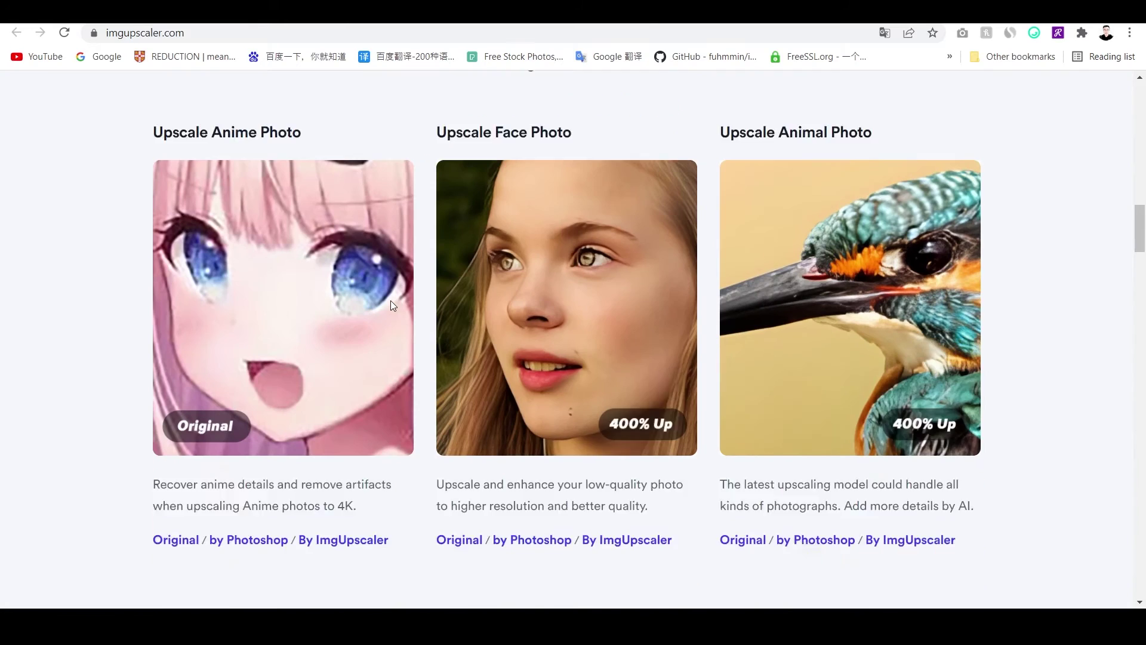
scroll(390, 304, "down", 2)
scroll(391, 305, "up", 2)
scroll(391, 305, "up", 4)
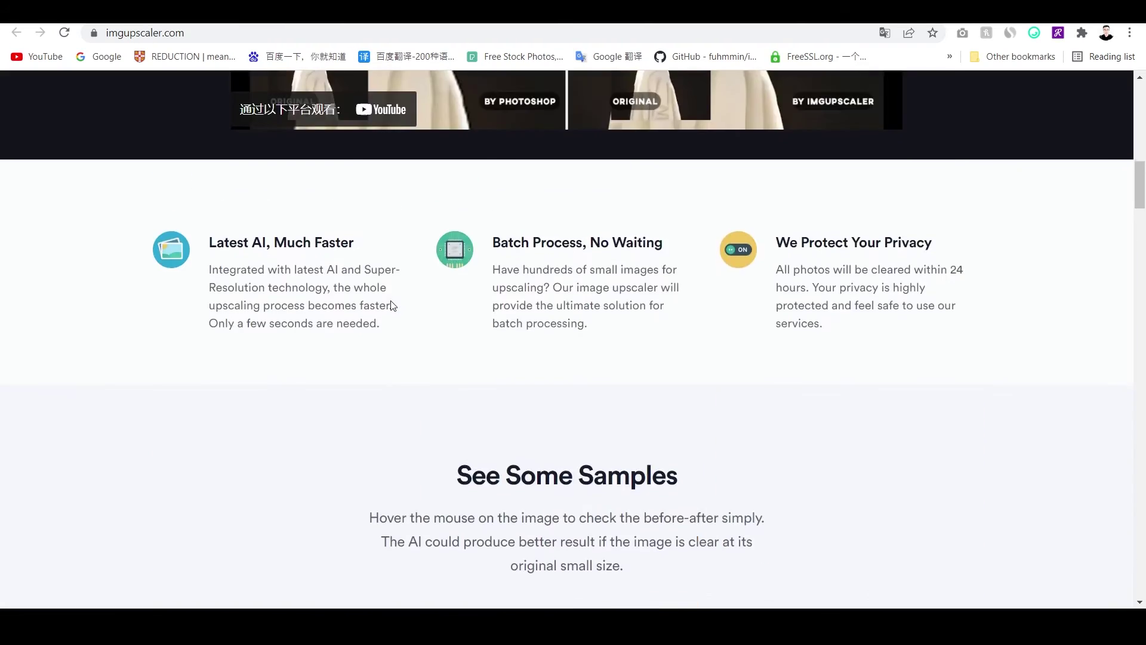
scroll(391, 304, "up", 3)
scroll(391, 304, "up", 3)
scroll(391, 303, "up", 1)
scroll(392, 304, "down", 1)
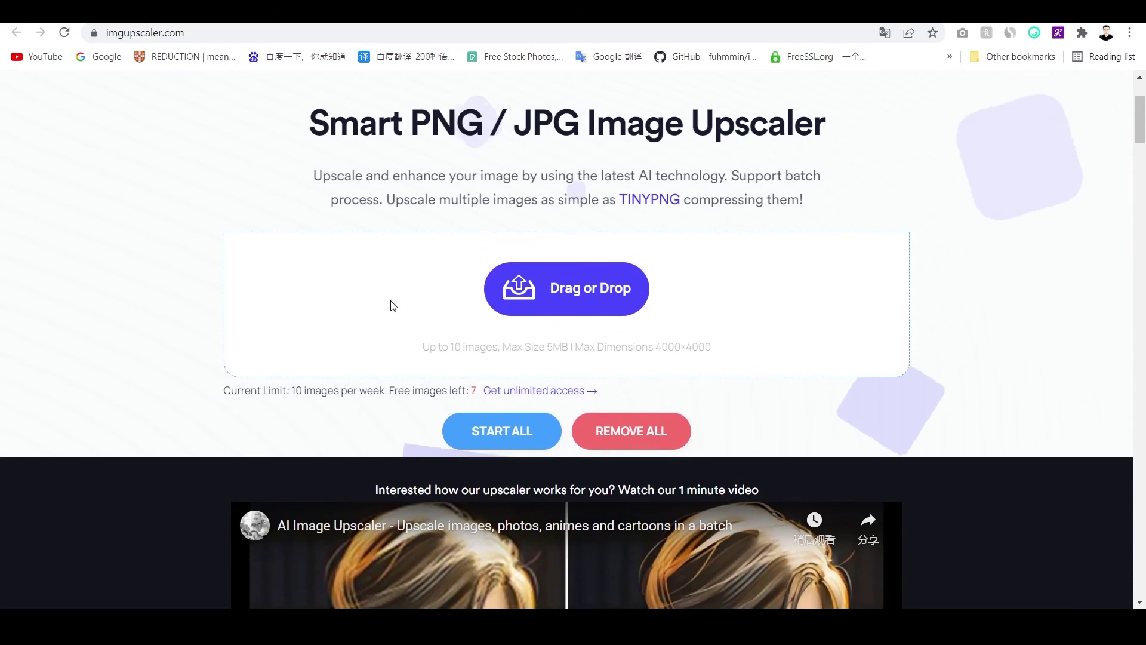
scroll(392, 304, "up", 1)
Go to Zyro's AI Image upscaler page from the Products menu
left_click(559, 380)
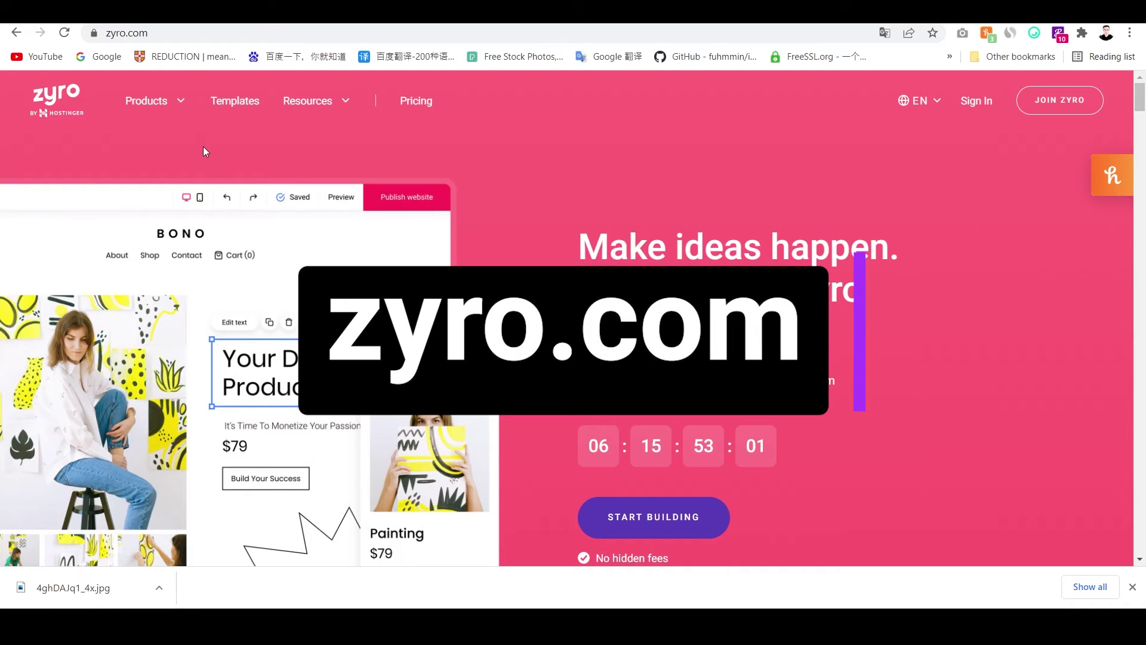
left_click(181, 102)
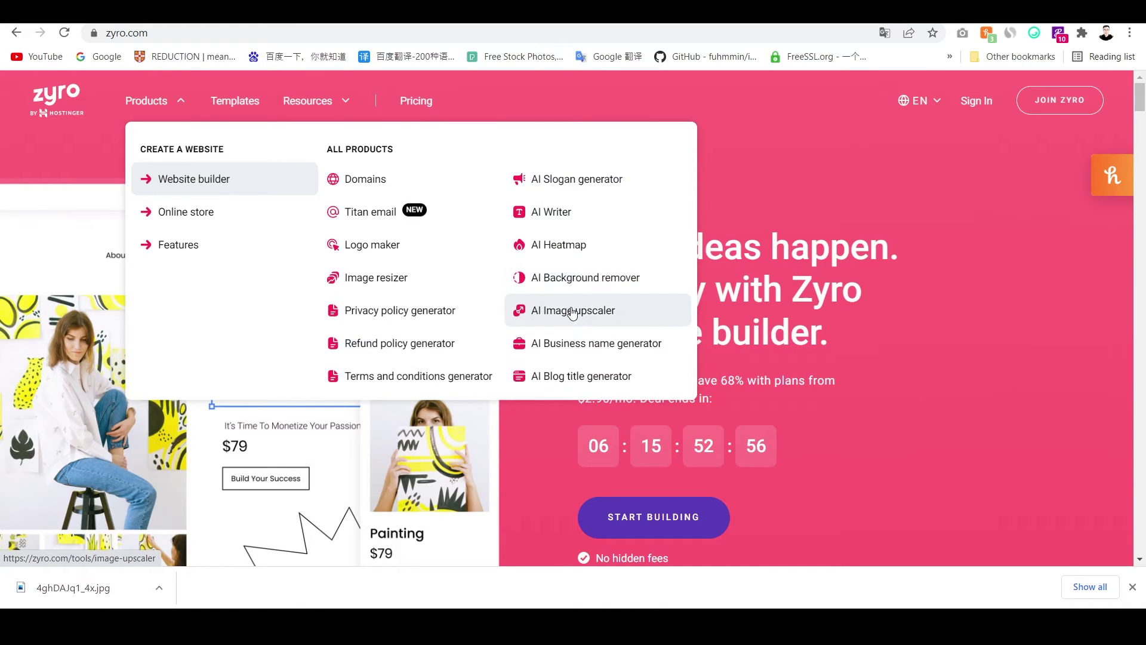
left_click(571, 311)
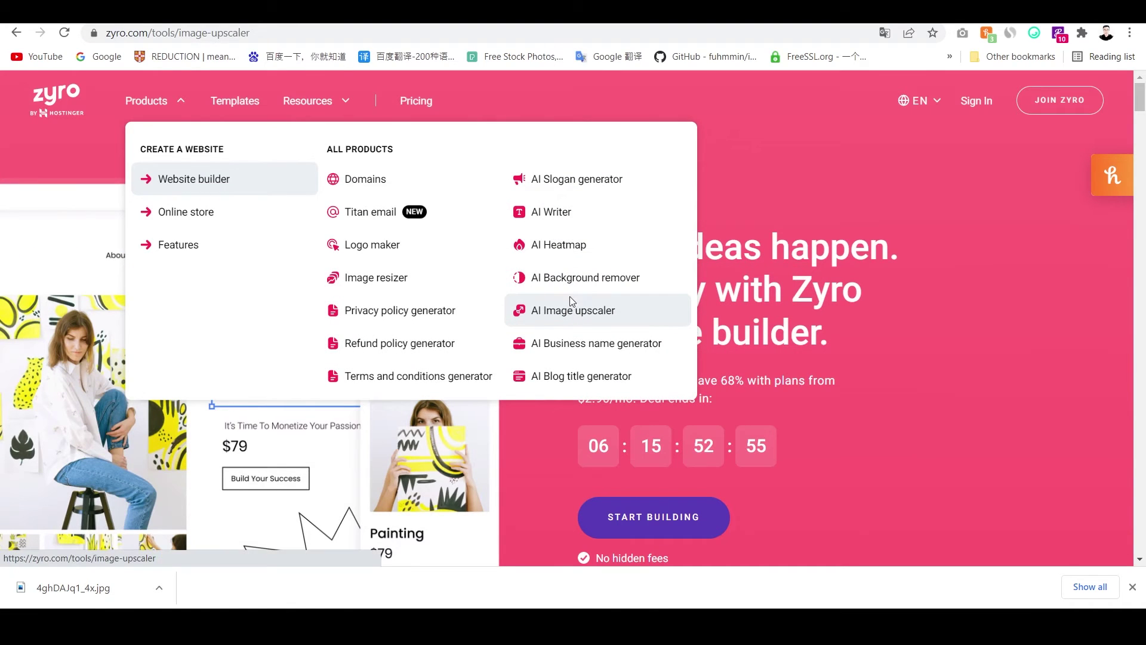
scroll(782, 349, "down", 3)
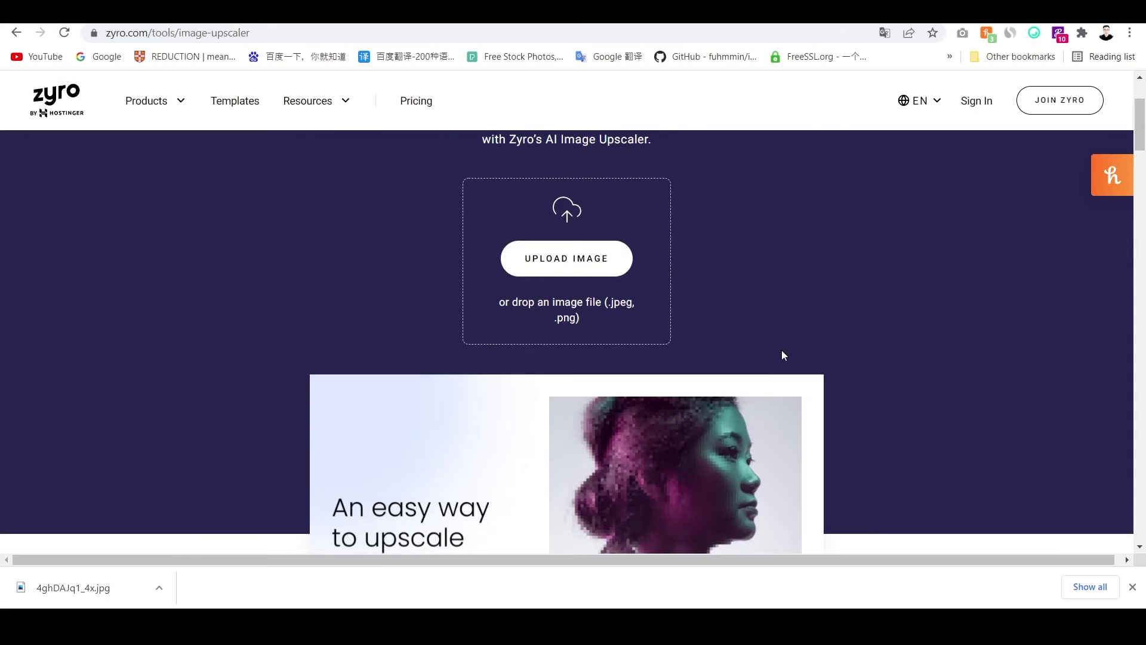
scroll(782, 350, "up", 1)
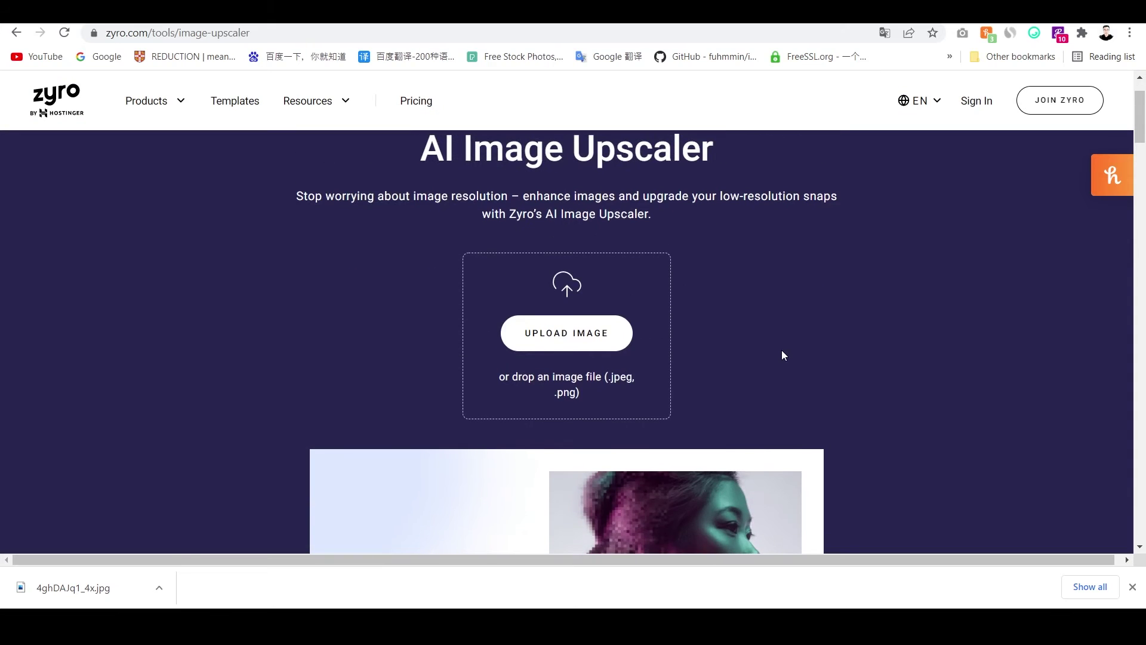
Upload the monalisa image for upscaling and dismiss the rating popup
left_click(591, 345)
left_click(862, 578)
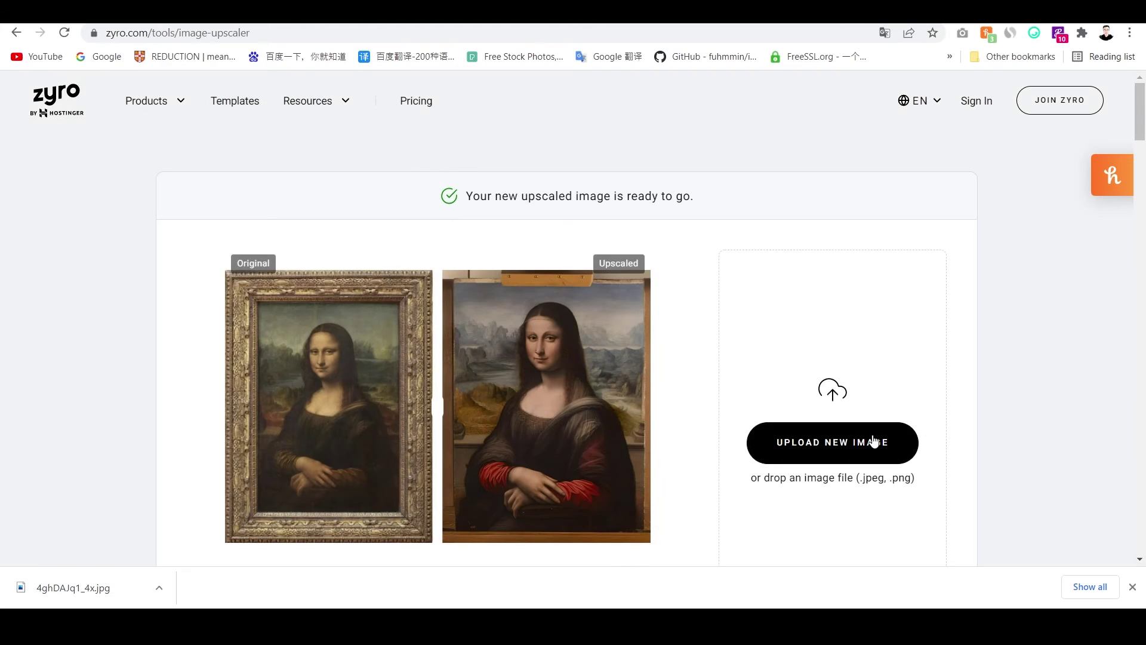
scroll(988, 433, "down", 1)
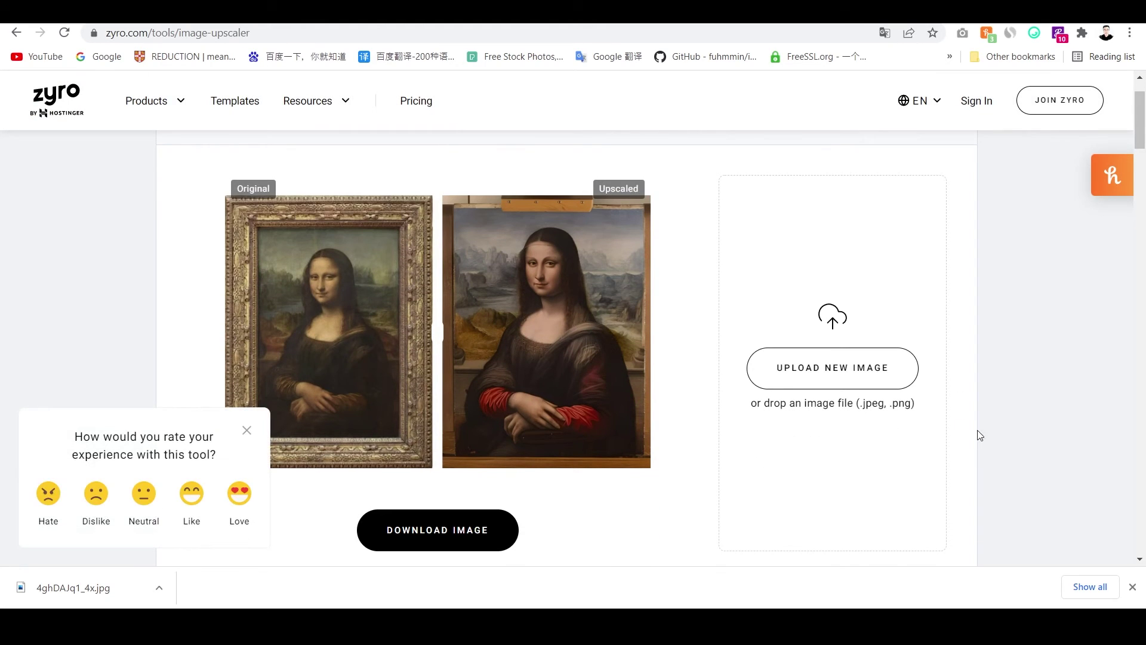
left_click(251, 428)
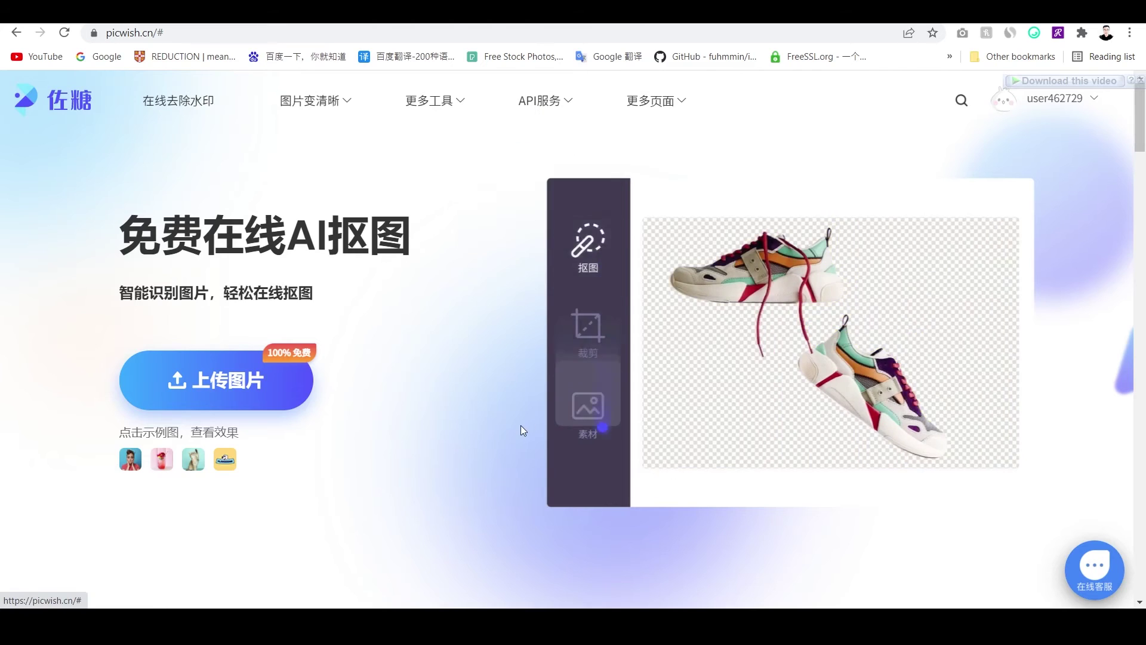
Scroll through the PicWish homepage, then open the 人像变清晰 portrait unblur page
scroll(521, 425, "down", 5)
scroll(520, 425, "down", 4)
scroll(520, 425, "down", 5)
scroll(520, 425, "down", 4)
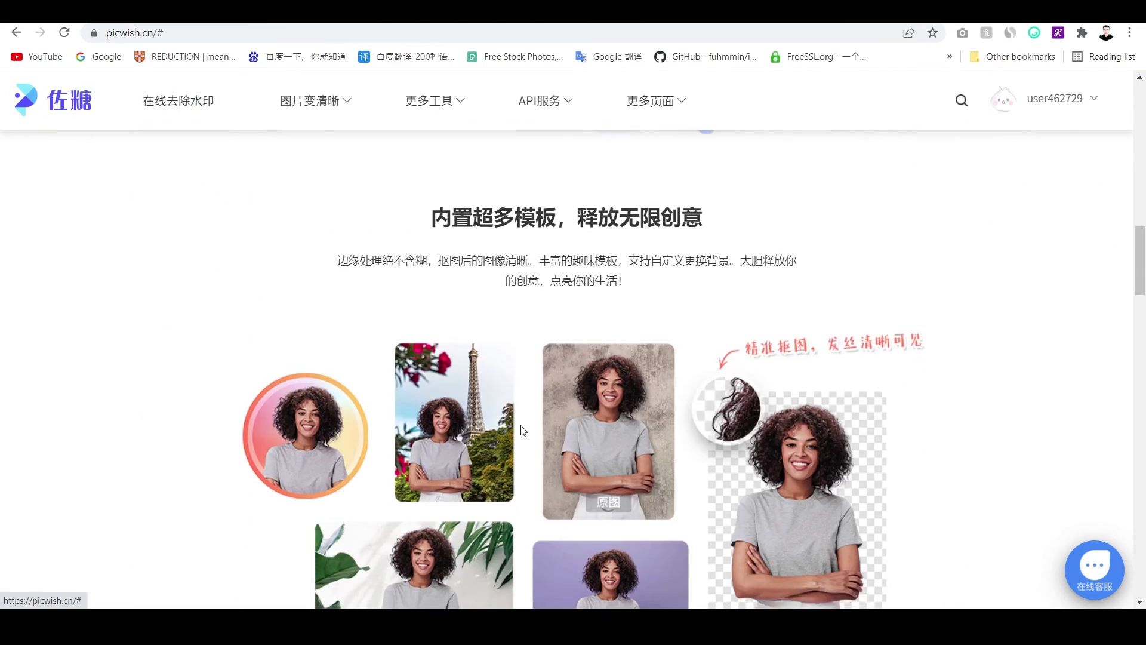
scroll(520, 424, "down", 4)
scroll(520, 425, "down", 5)
scroll(523, 431, "down", 4)
scroll(522, 431, "down", 2)
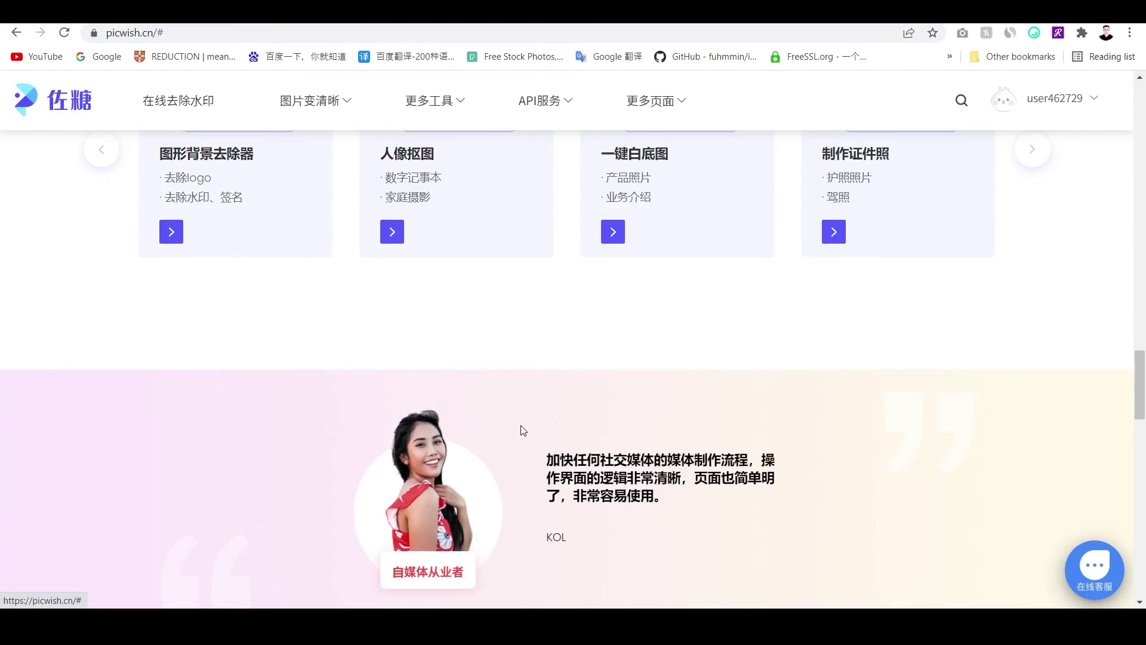
scroll(523, 430, "up", 2)
scroll(524, 430, "down", 6)
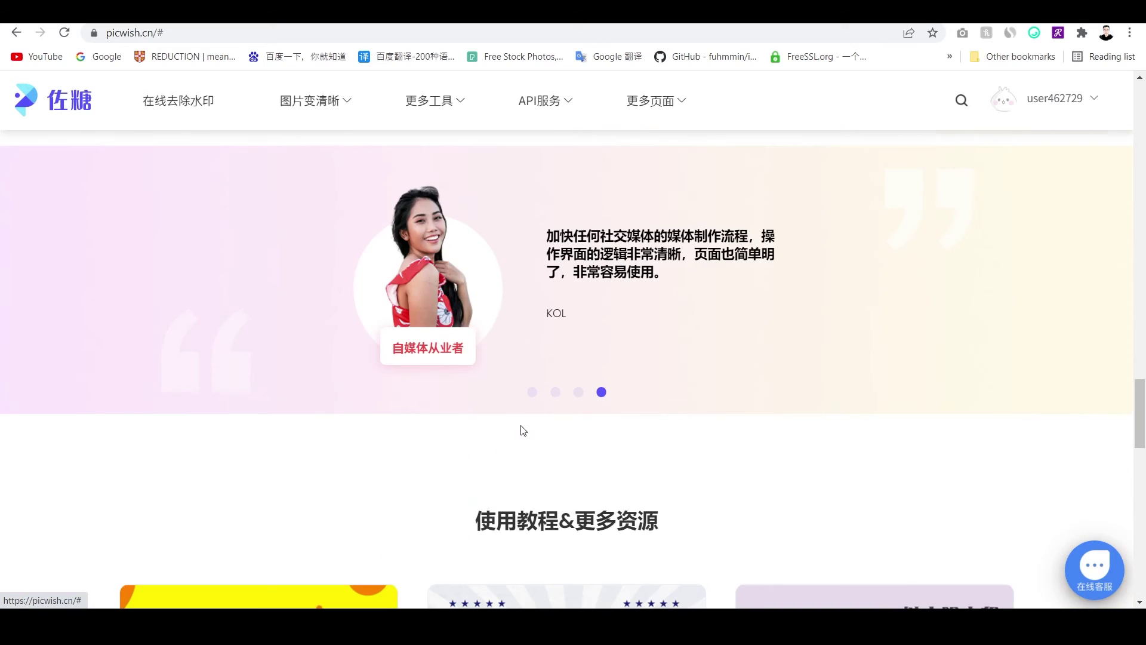
scroll(523, 431, "down", 5)
key("Home")
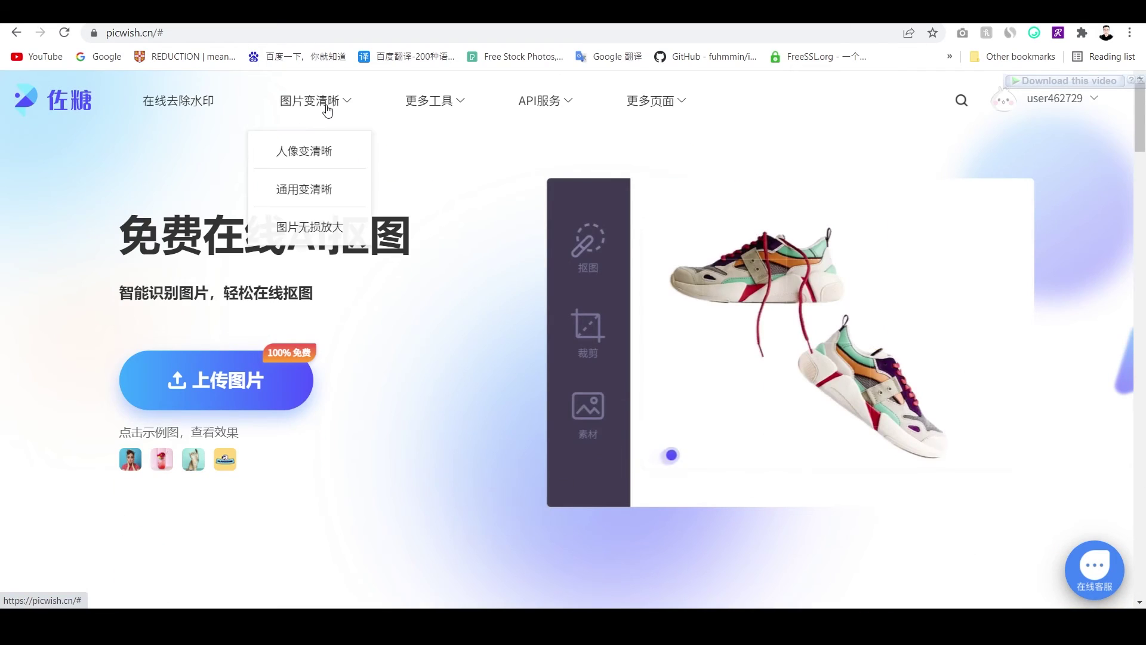
left_click(286, 155)
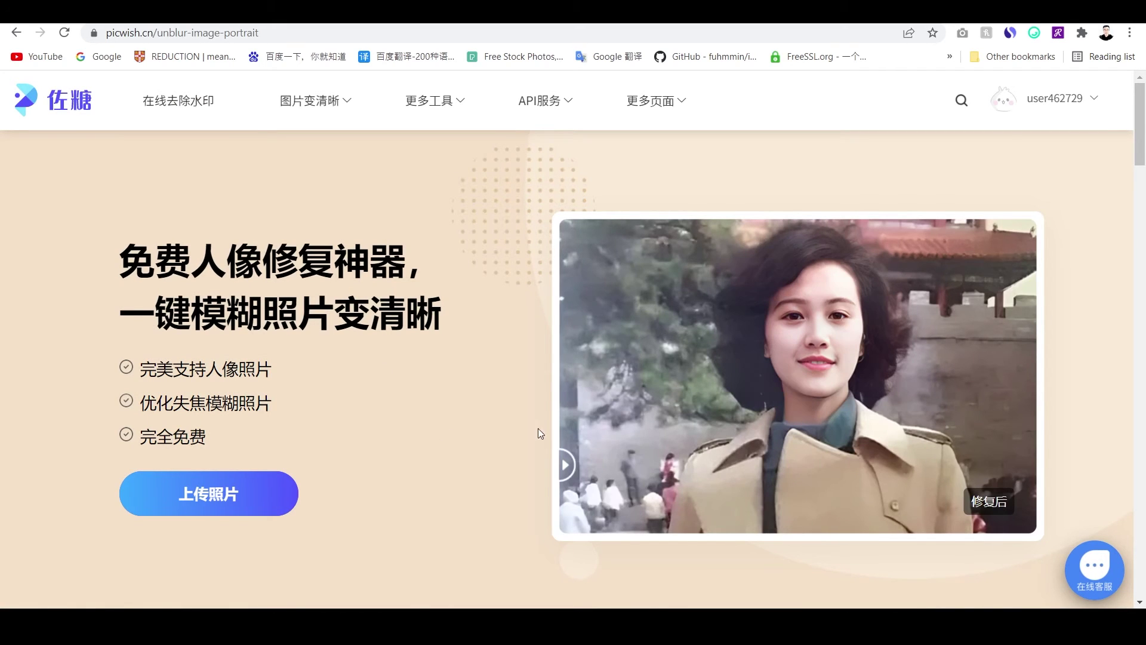
Paste the copied 512x334 photo into the portrait unblur tool with Ctrl+V
key("ctrl+v")
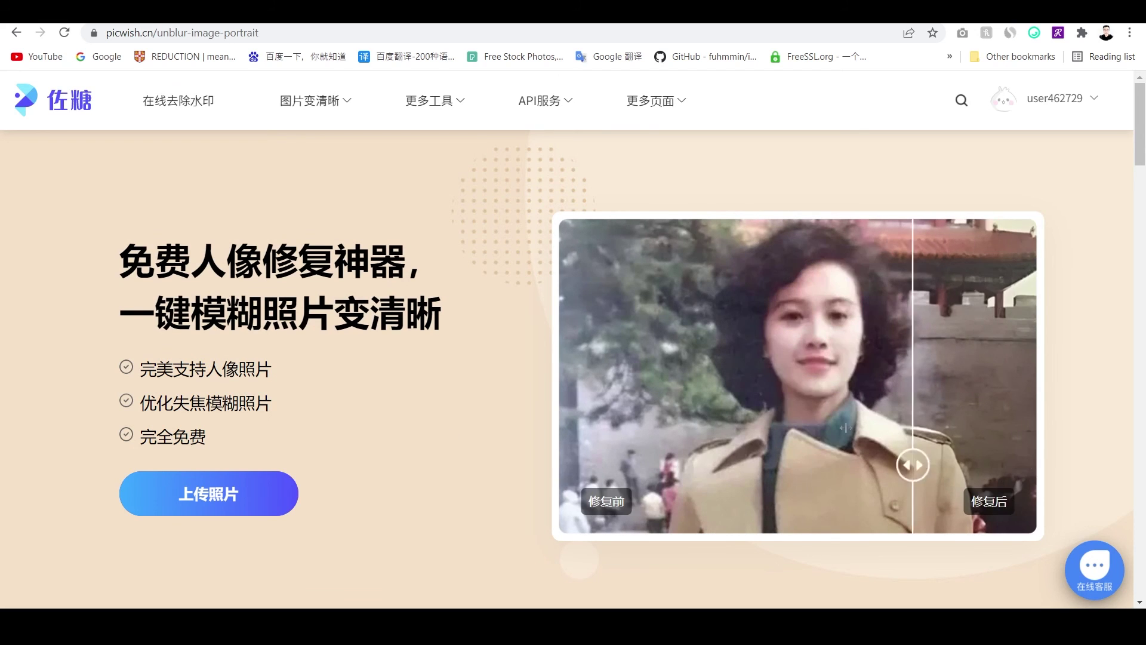
Go back from the portrait unblur page to the picwish.cn homepage with Alt+Left
key("alt+Left")
scroll(406, 393, "down", 4)
scroll(407, 393, "up", 4)
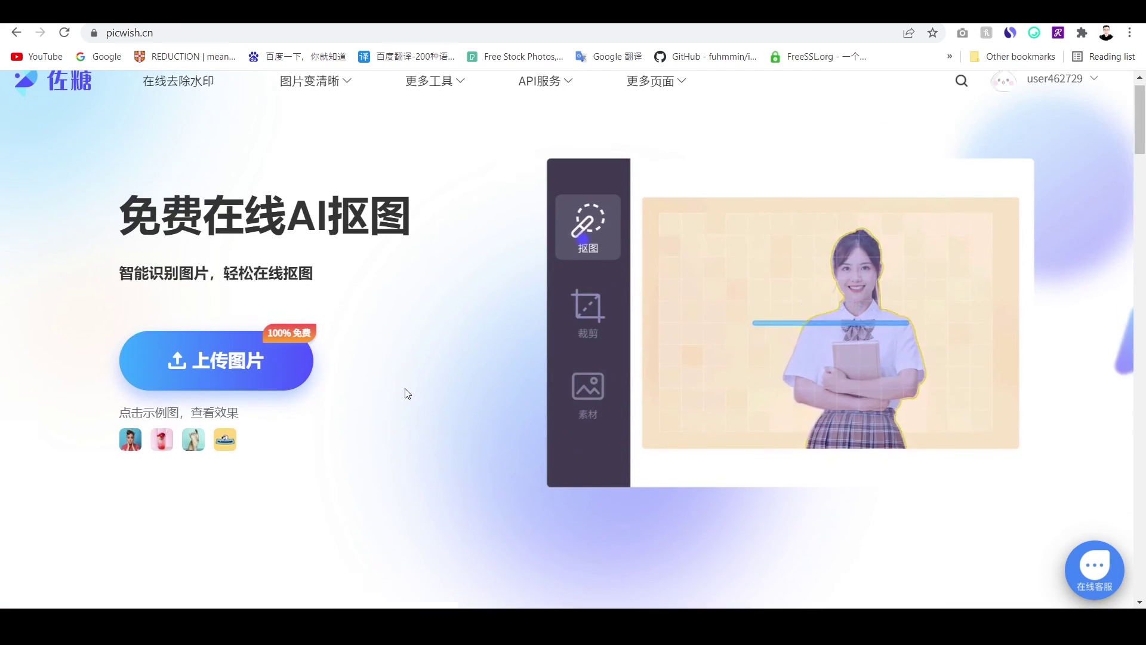